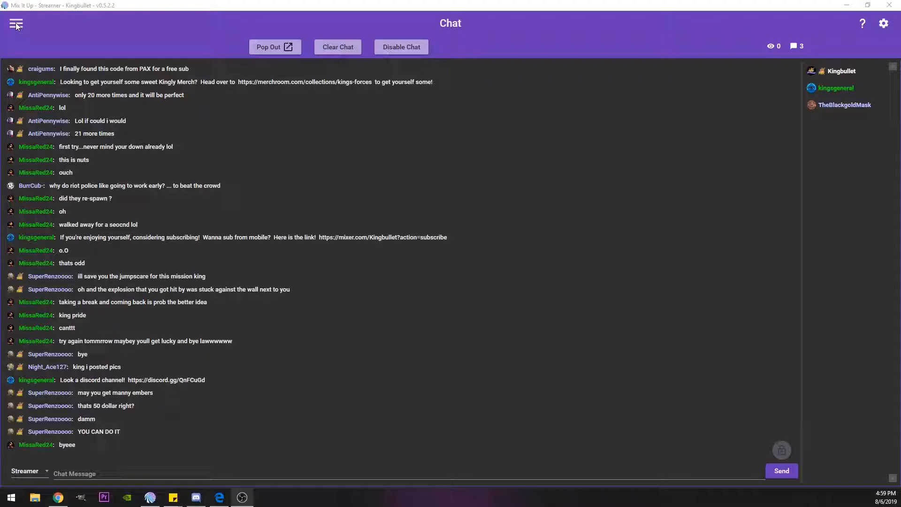
- View the Statistics page and the list of available sections, and return to the Chat page
left_click(16, 24)
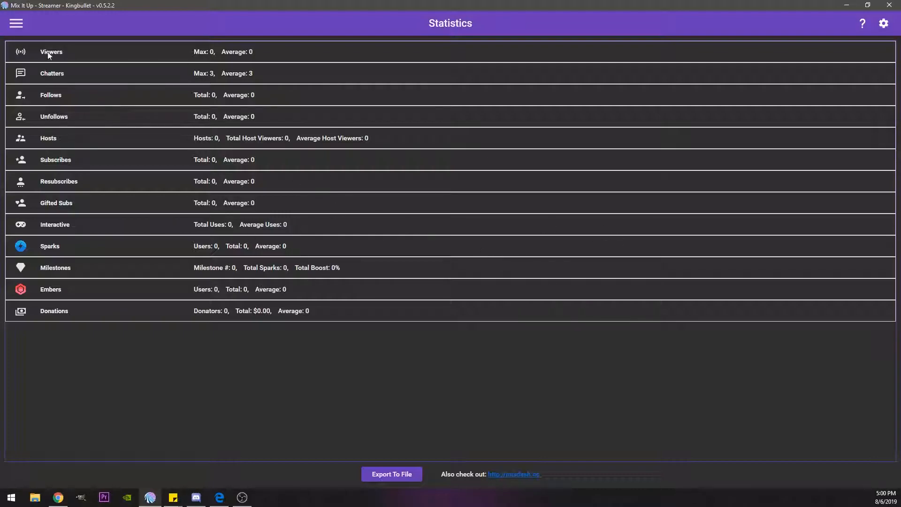
left_click(17, 24)
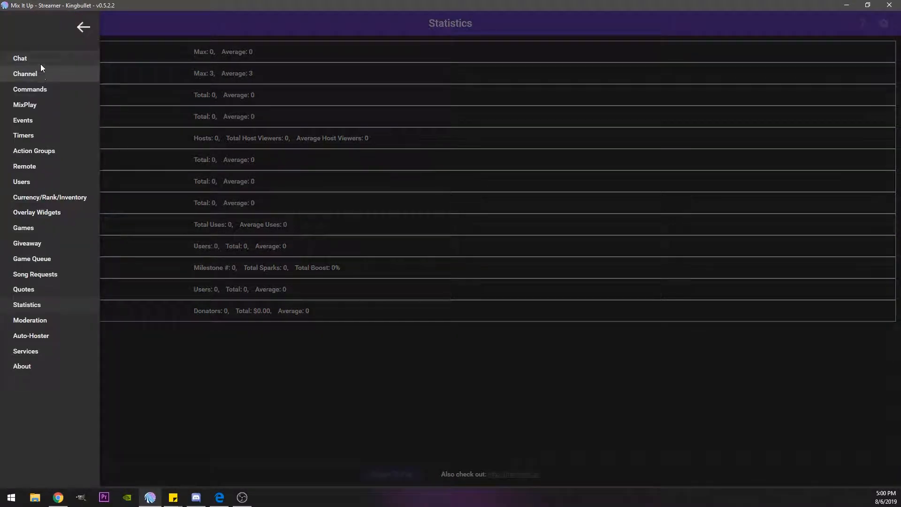
left_click(400, 260)
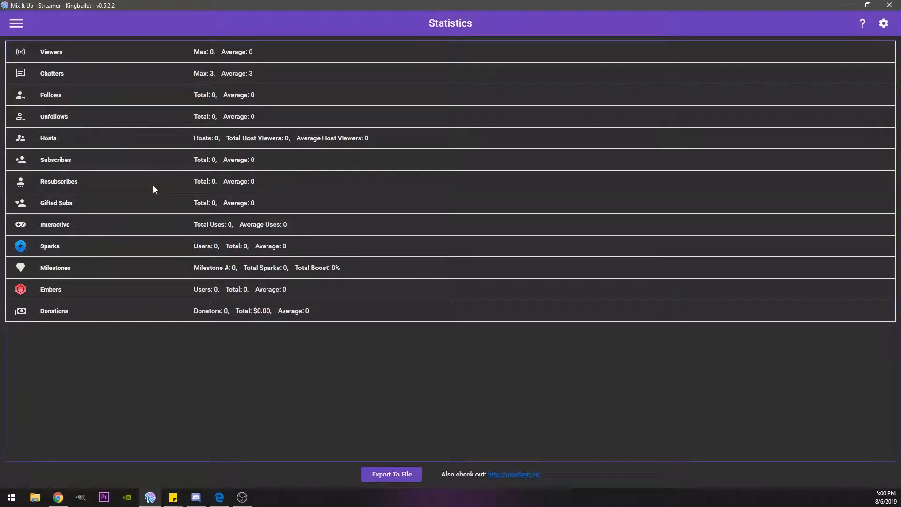
left_click(18, 23)
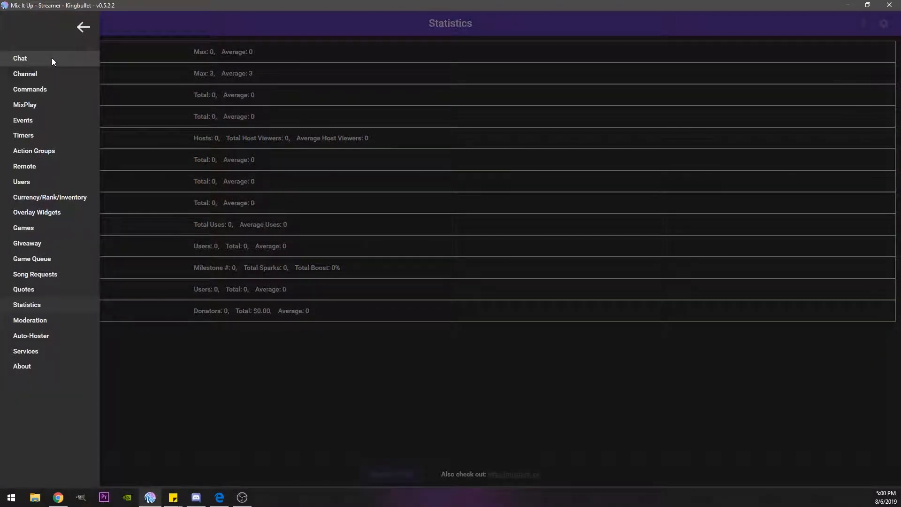
left_click(170, 127)
left_click(24, 23)
left_click(47, 61)
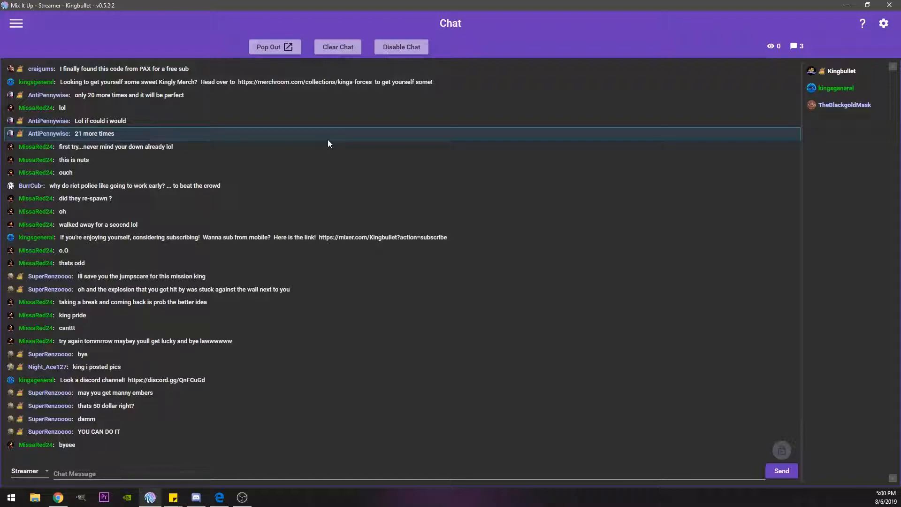
- Go to the Commands page, expand the Ungrouped group and look through its custom commands
left_click(16, 23)
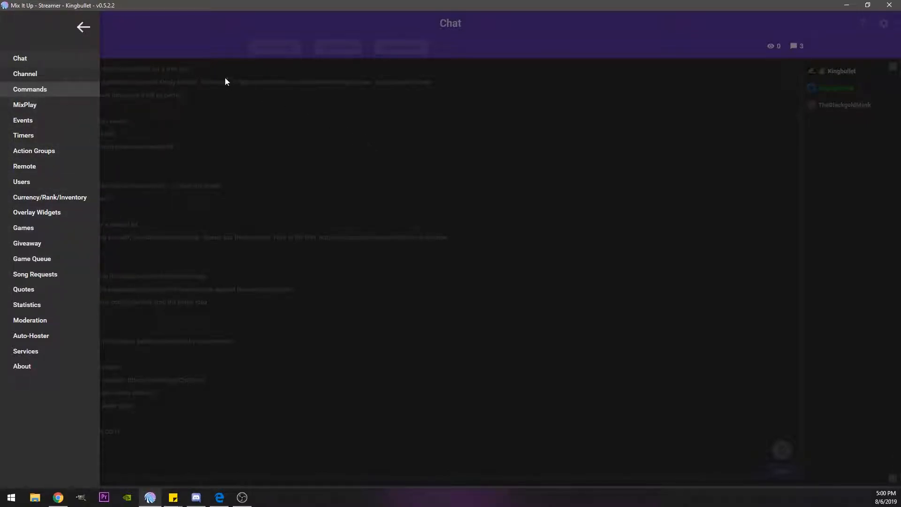
left_click(863, 84)
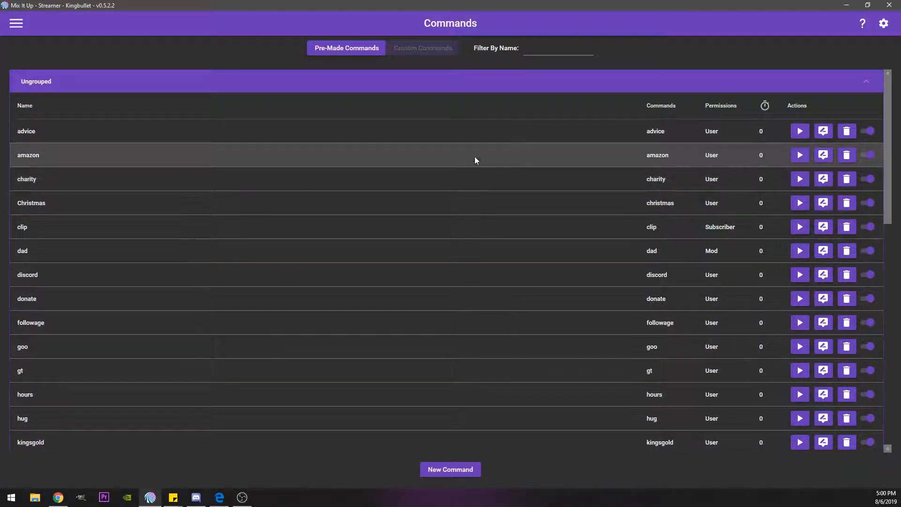
scroll(606, 178, "down", 9)
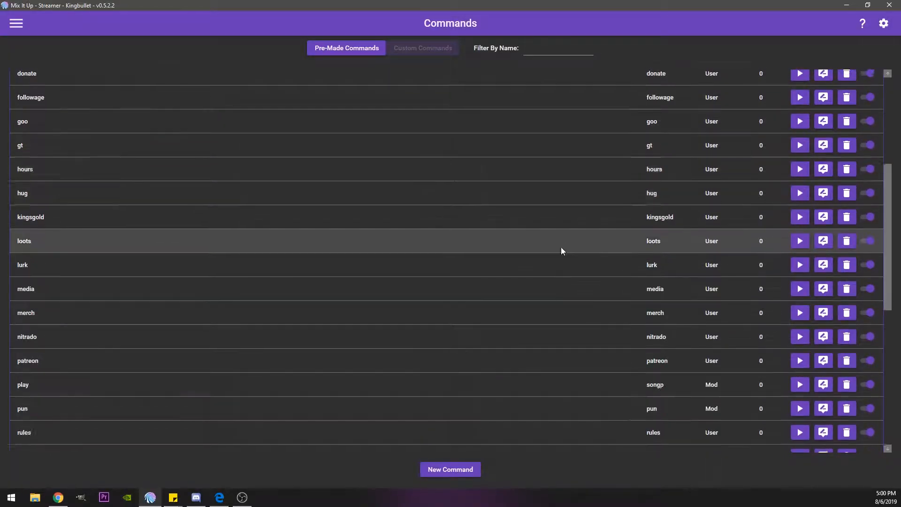
scroll(561, 246, "down", 5)
scroll(544, 244, "up", 6)
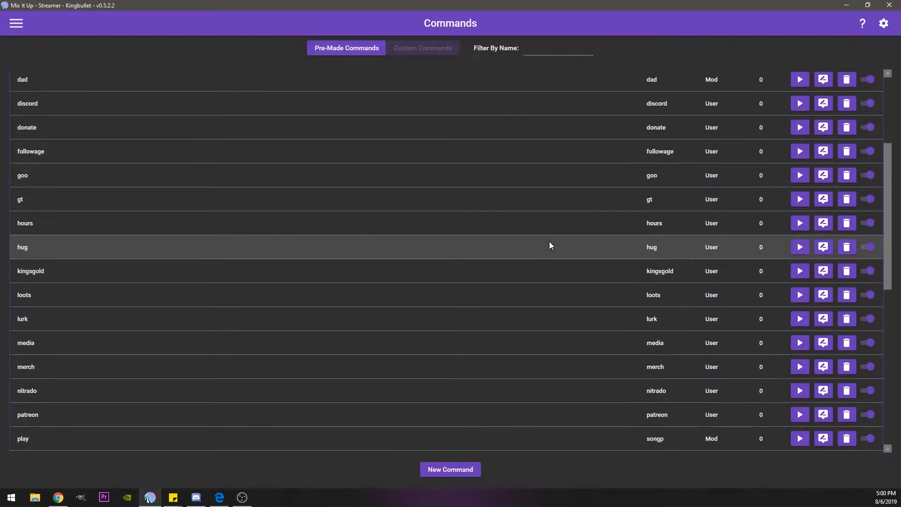
scroll(550, 244, "up", 3)
- Open the advice command, inspect the settings of its Web Request and Chat actions, and close it without changes
left_click(822, 131)
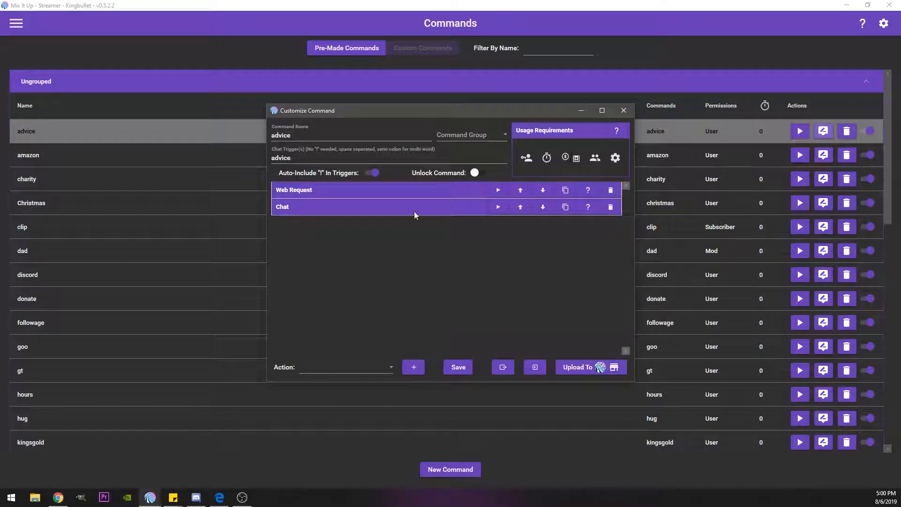
left_click(342, 192)
left_click(358, 304)
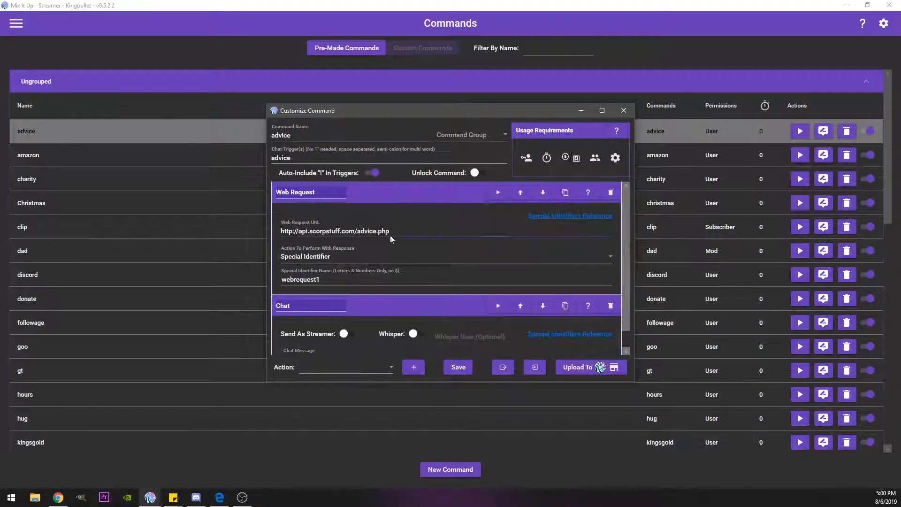
scroll(376, 298, "down", 1)
left_click(375, 295)
left_click(393, 190)
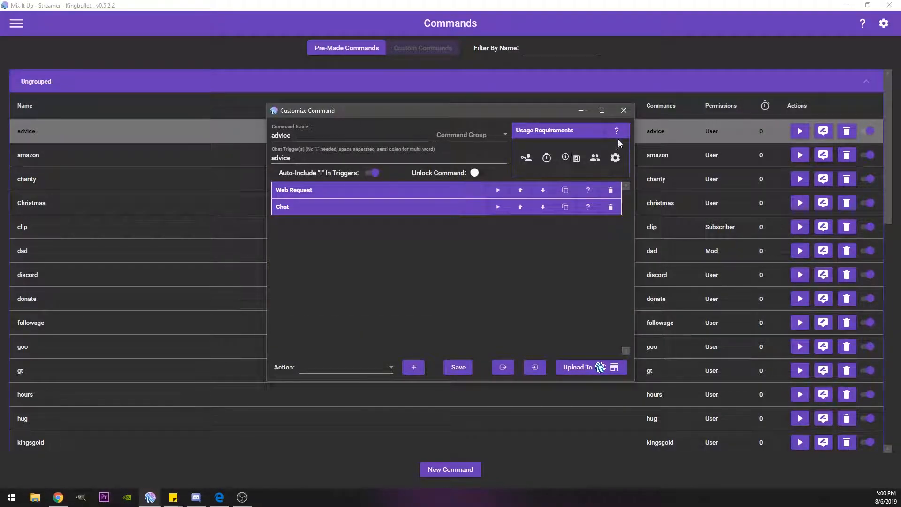
left_click(623, 110)
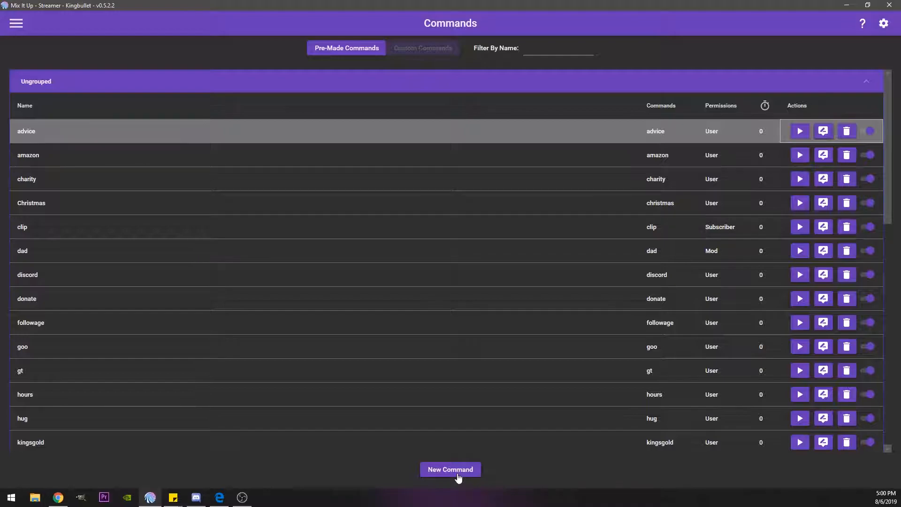
- Try out a new basic chat command with the chat trigger "Hi", clear the entry and discard the command
left_click(457, 477)
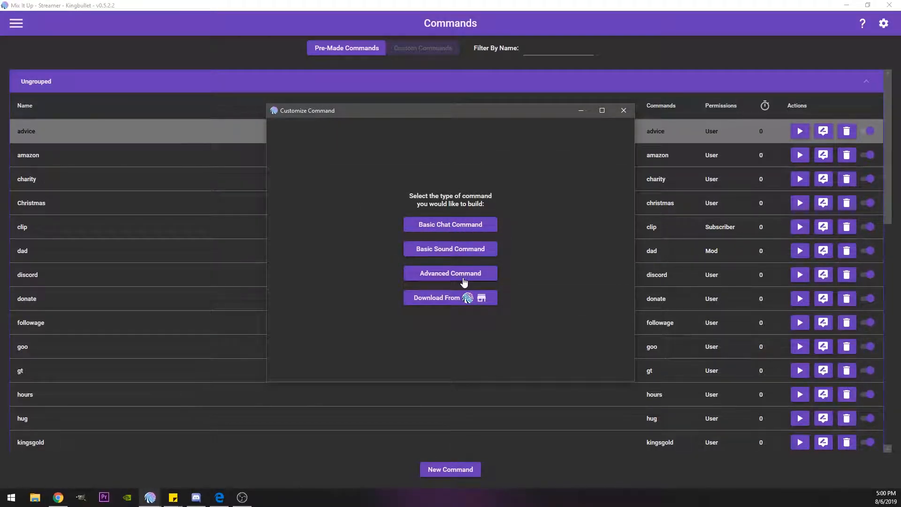
left_click(452, 227)
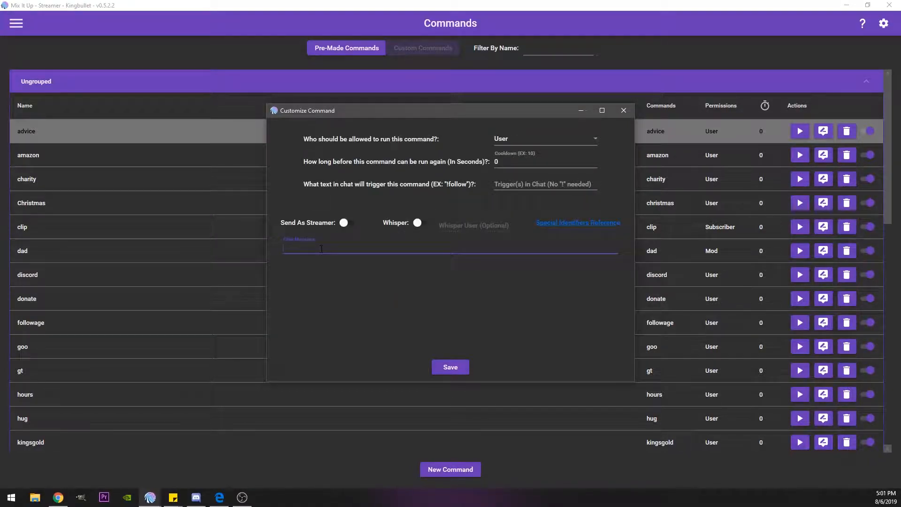
type("Hi")
key("BackSpace")
key("BackSpace")
left_click(523, 184)
type("Hi")
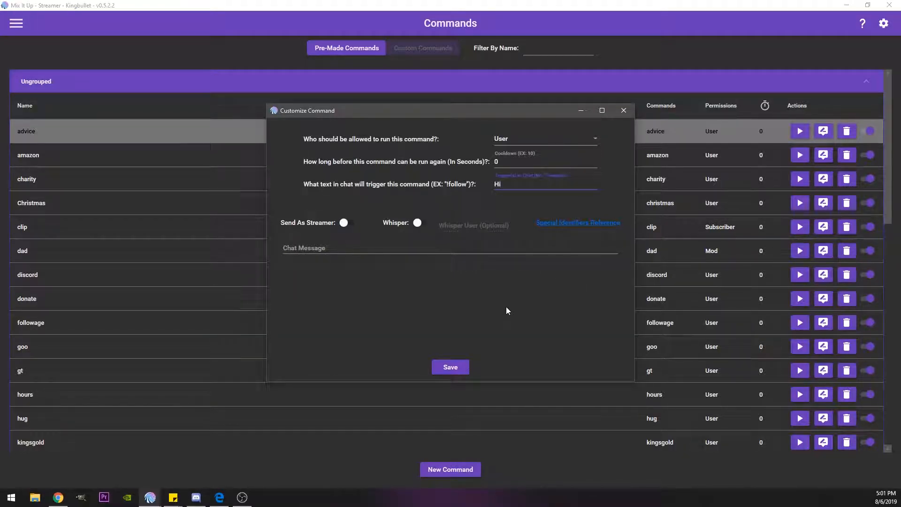
key("BackSpace")
key("BackSpace")
left_click(621, 111)
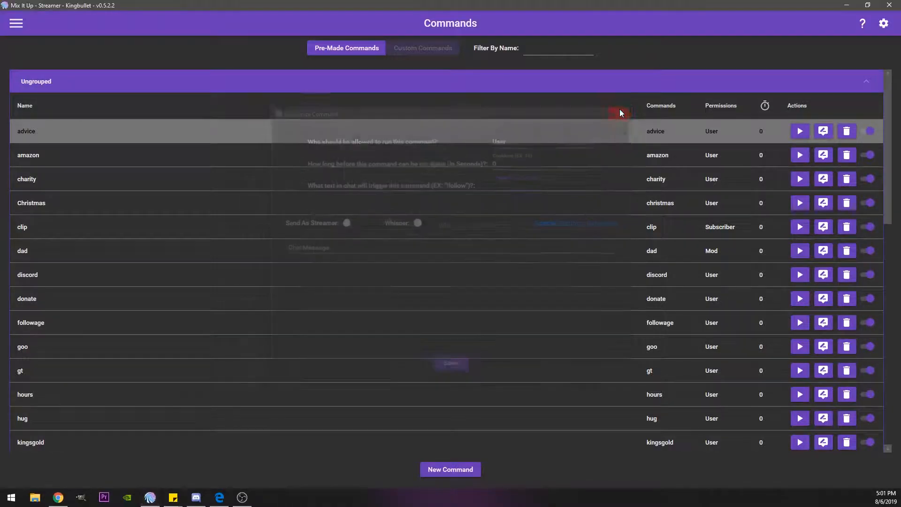
- Examine the audio output device and sound file options of a new basic sound command, and close it unsaved
left_click(462, 470)
left_click(453, 252)
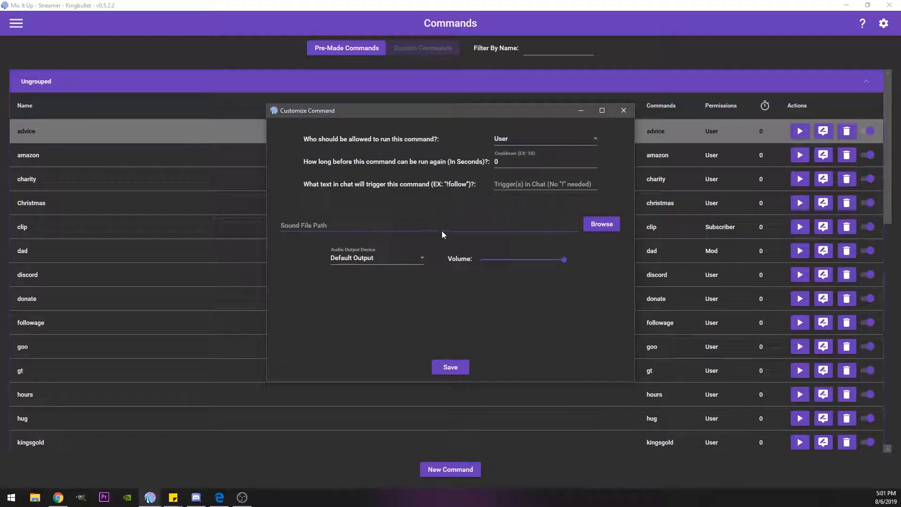
left_click(384, 261)
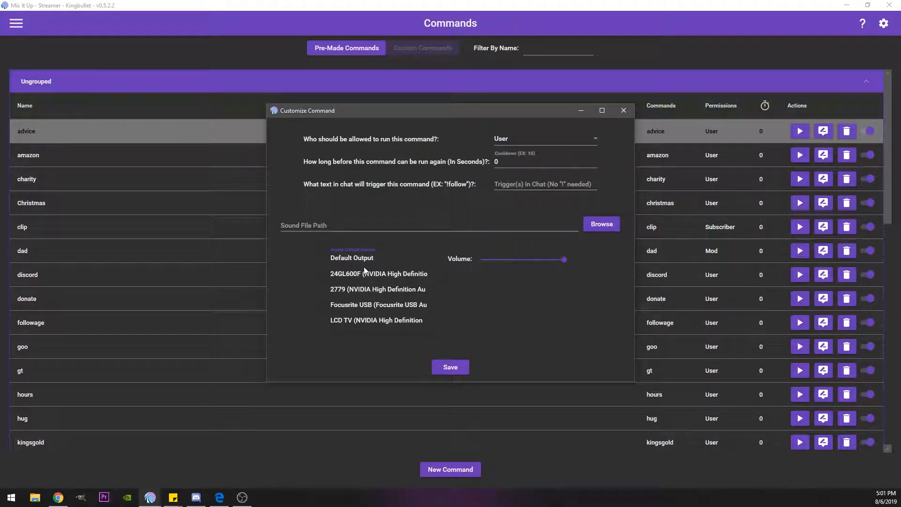
left_click(371, 328)
left_click(387, 259)
left_click(387, 328)
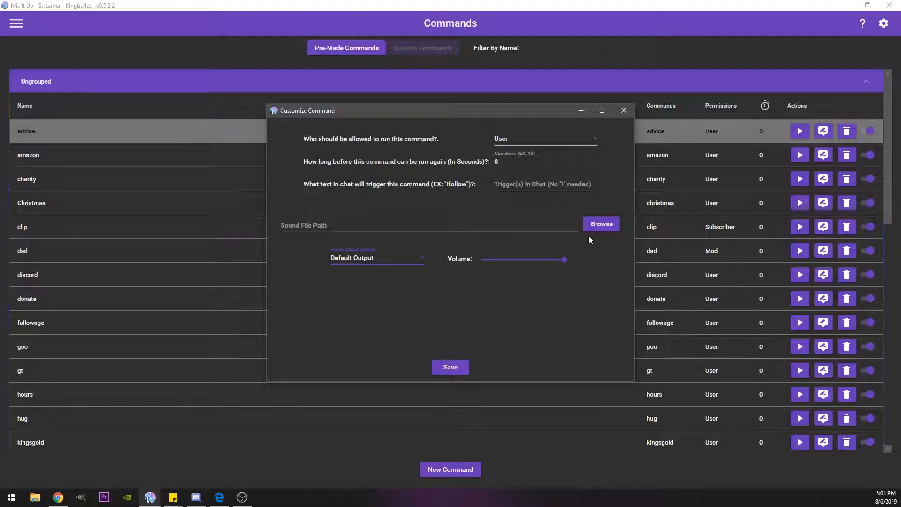
left_click(598, 224)
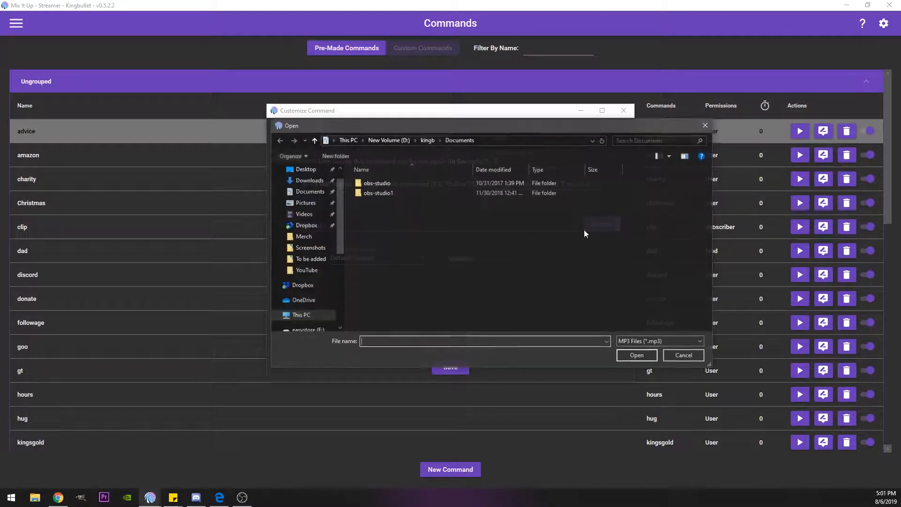
left_click(705, 125)
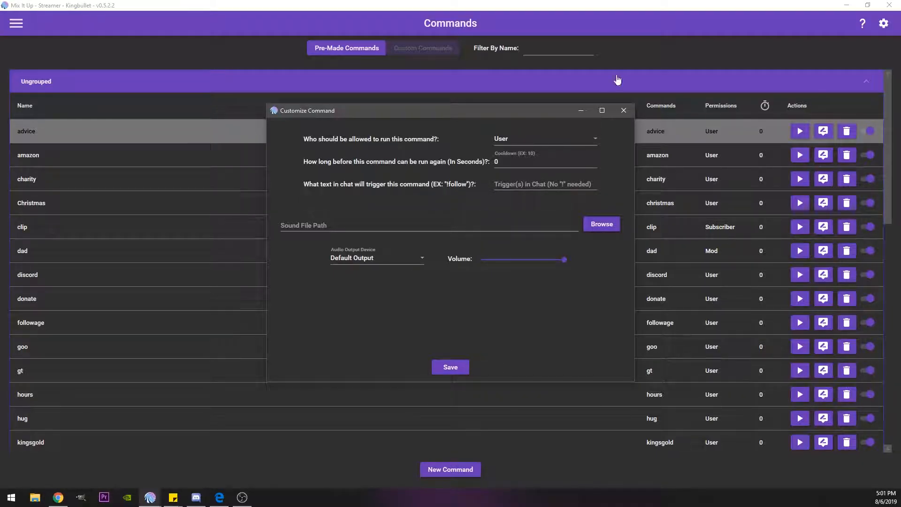
left_click(624, 110)
- Start a new advanced command with the name "hi" and the chat trigger "hi"
left_click(466, 469)
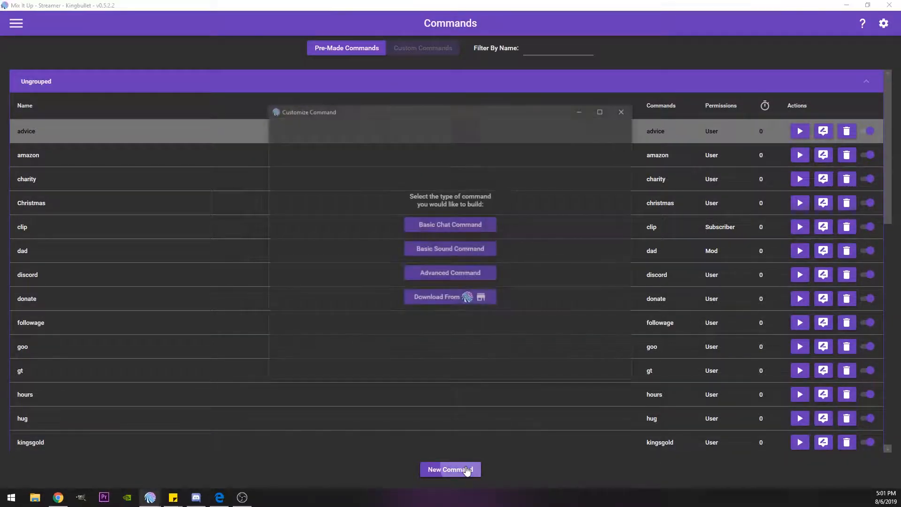
left_click(447, 275)
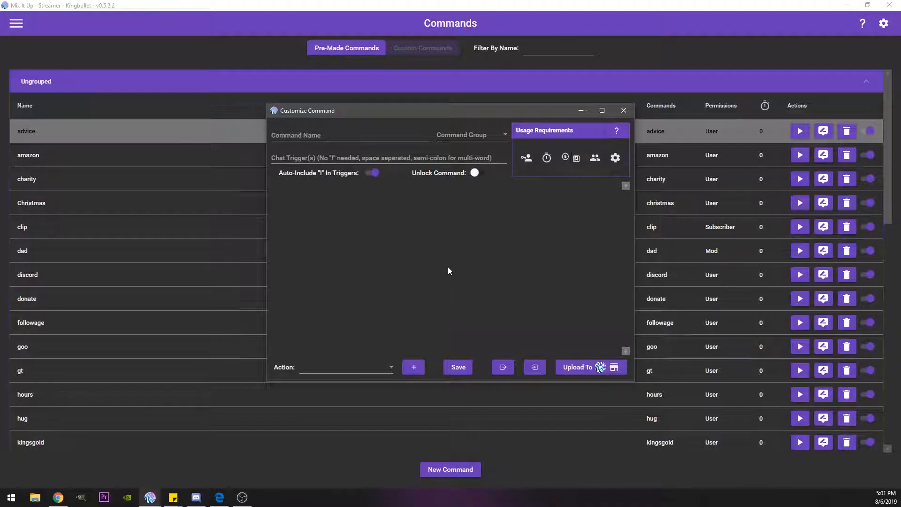
left_click(315, 138)
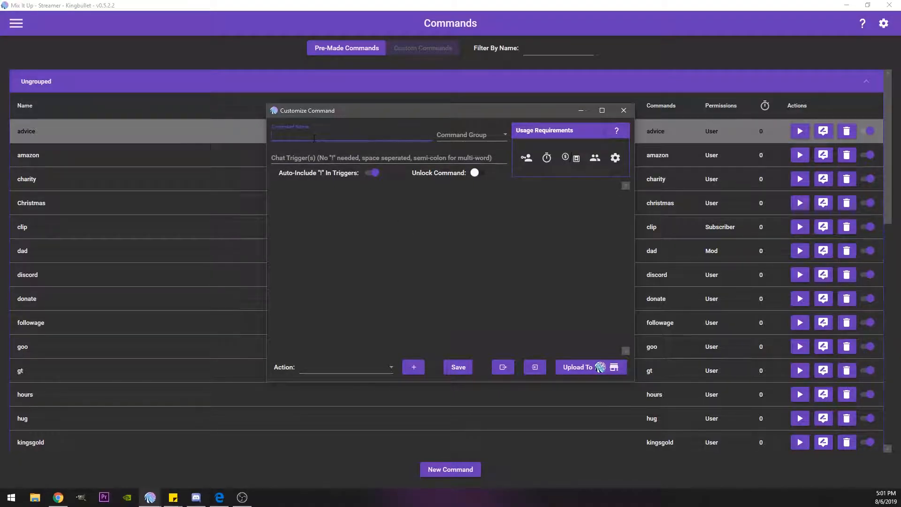
type("hi")
key("Tab")
key("Tab")
type("h")
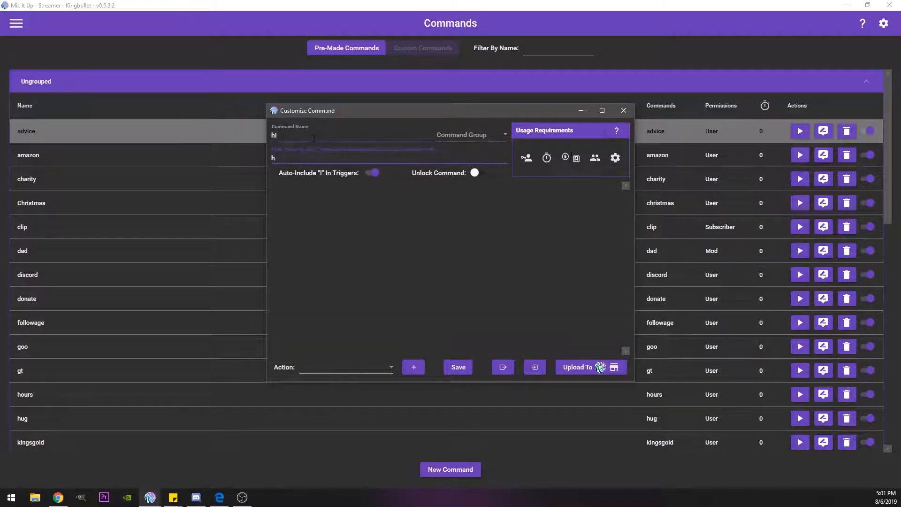
- Examine the action types available for the advanced command, from Chat Message through Web Request, without adding one
left_click(345, 366)
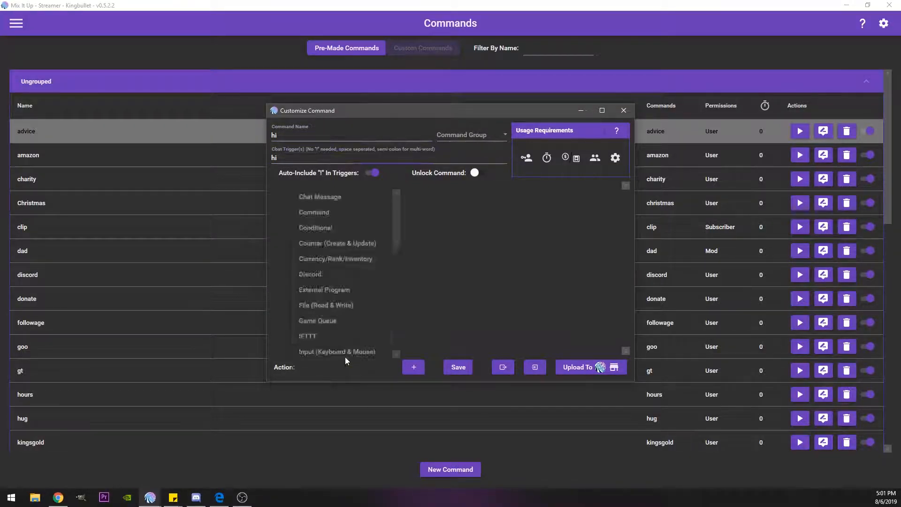
scroll(353, 263, "down", 10)
scroll(352, 303, "up", 10)
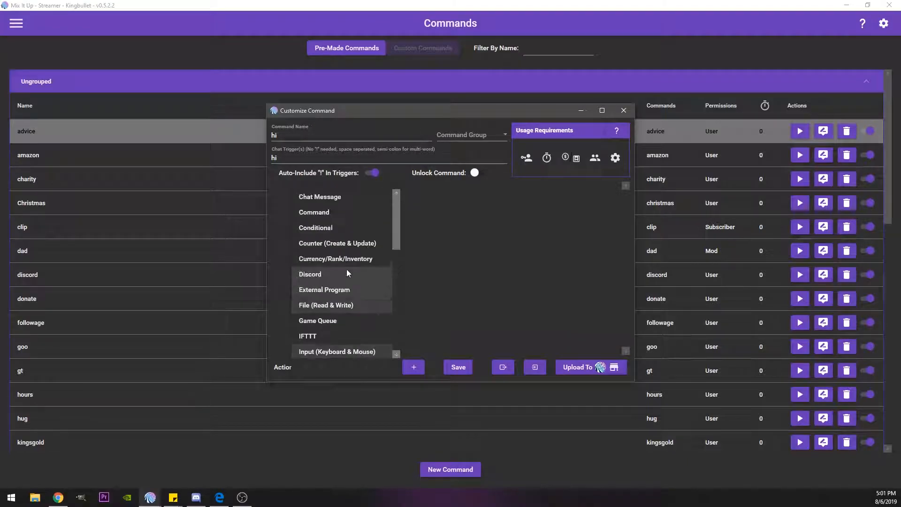
scroll(346, 225, "down", 5)
scroll(345, 226, "up", 6)
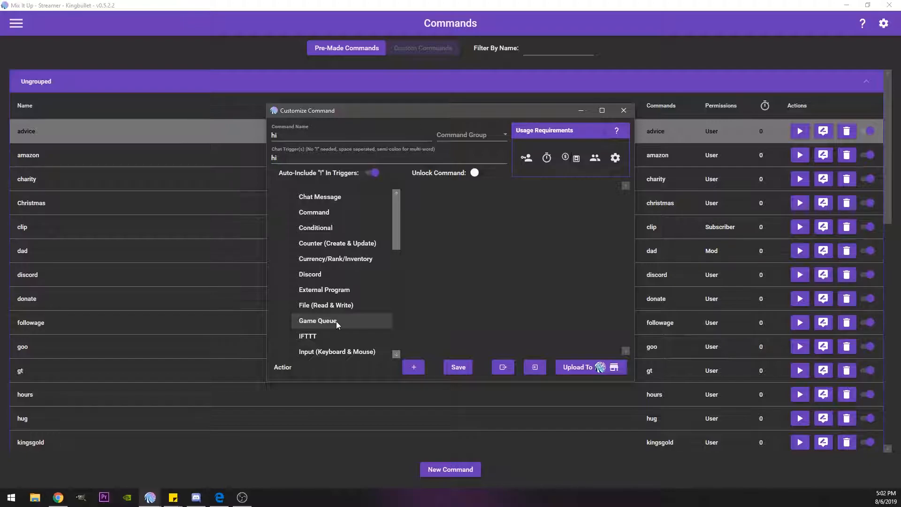
left_click_drag(394, 237, 400, 287)
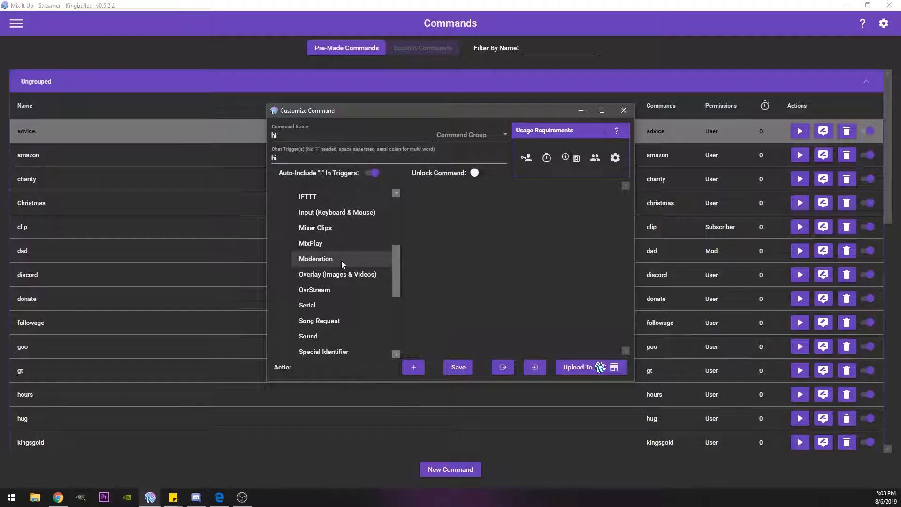
left_click_drag(396, 264, 395, 291)
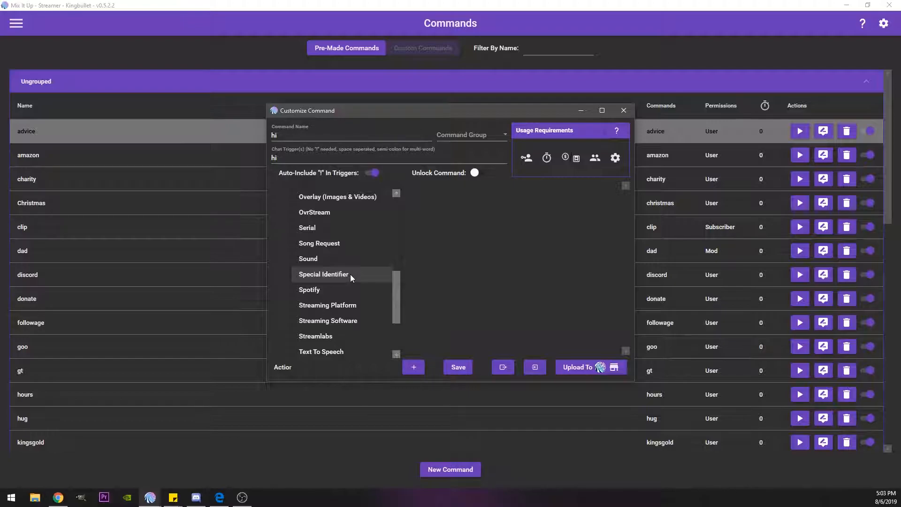
mouse_move(395, 274)
left_mouse_down()
mouse_move(403, 206)
mouse_move(389, 290)
left_mouse_up()
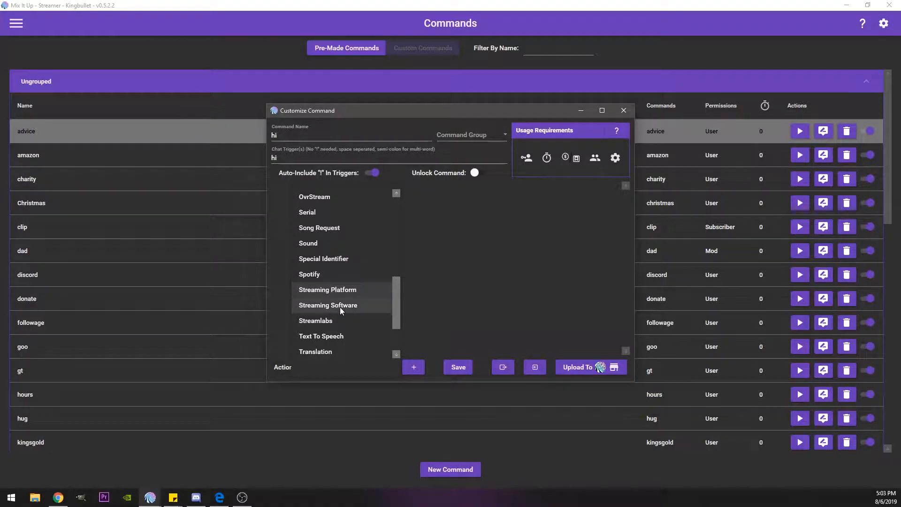
left_click_drag(399, 294, 399, 327)
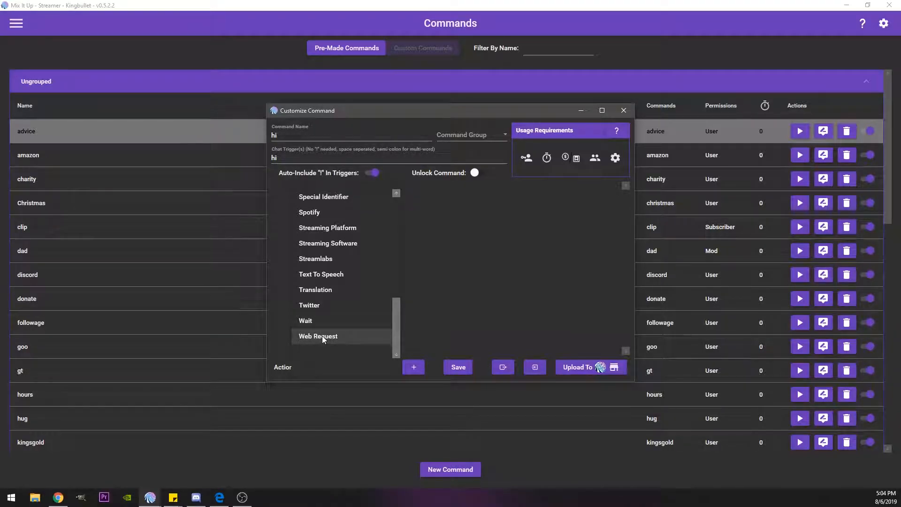
left_click_drag(395, 322, 400, 345)
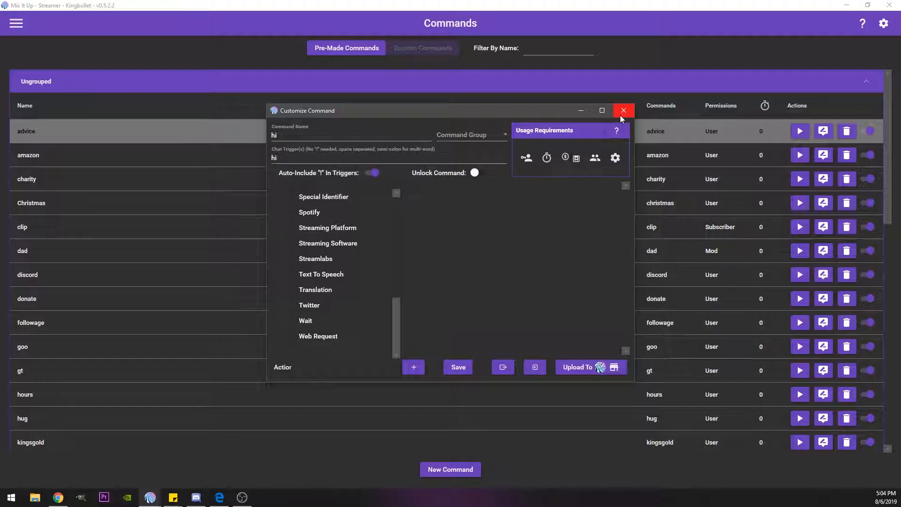
mouse_move(395, 315)
left_mouse_down()
mouse_move(397, 306)
mouse_move(396, 317)
left_mouse_up()
left_click(626, 114)
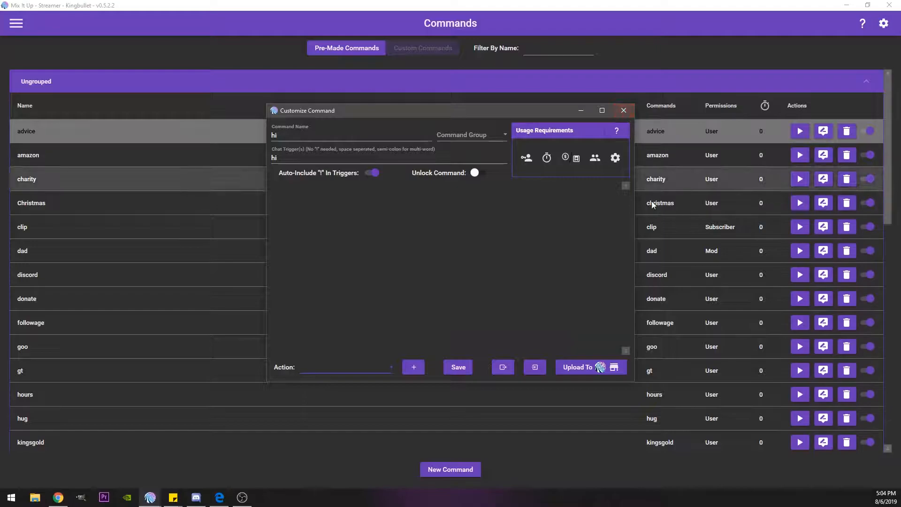
- Discard the unfinished "hi" command, examine the Web Request and Chat actions of the advice command, and close it unchanged
left_click(626, 112)
left_click(823, 131)
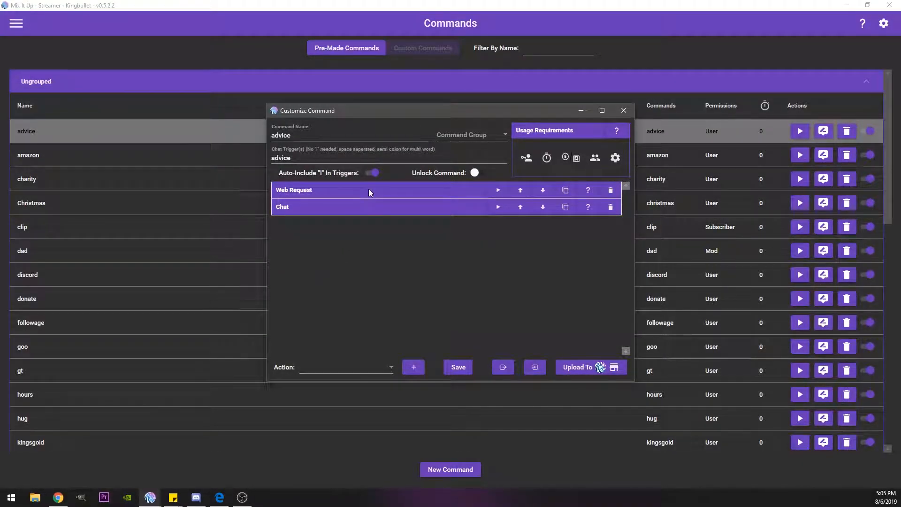
left_click(368, 188)
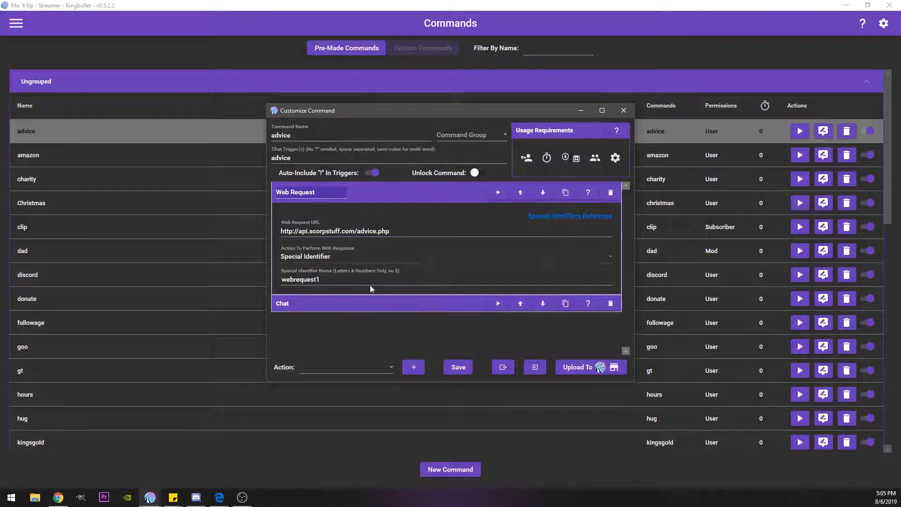
left_click(384, 193)
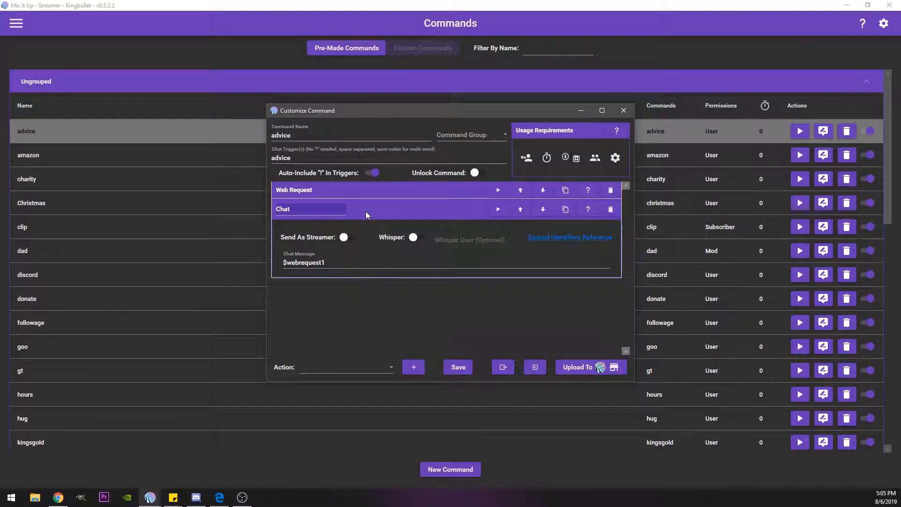
left_click(381, 193)
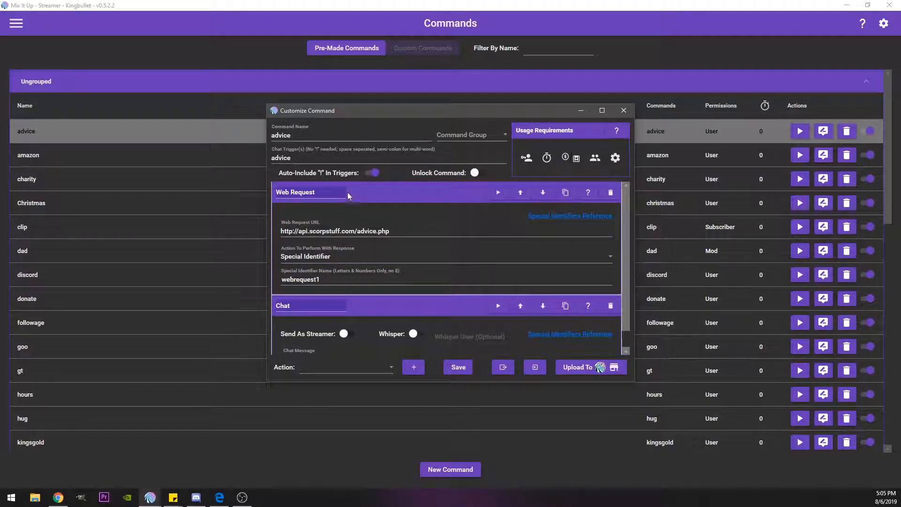
left_click(365, 197)
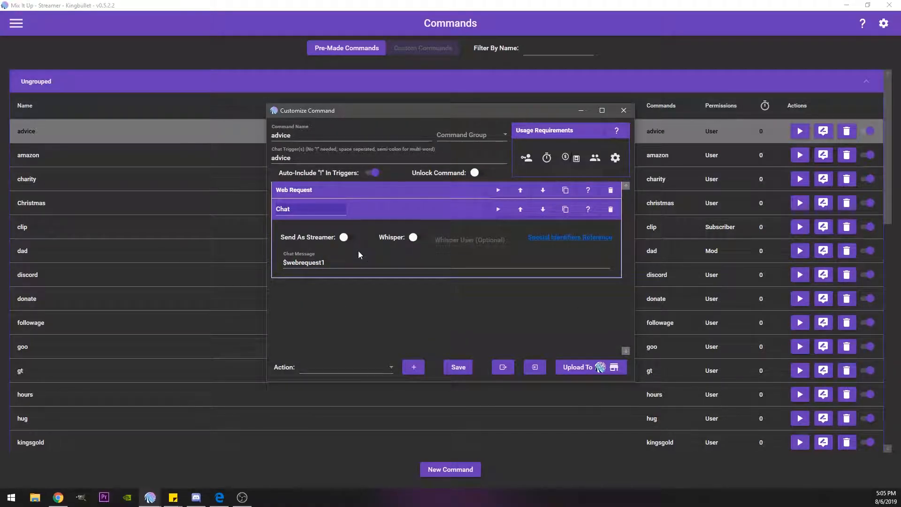
left_click(282, 261)
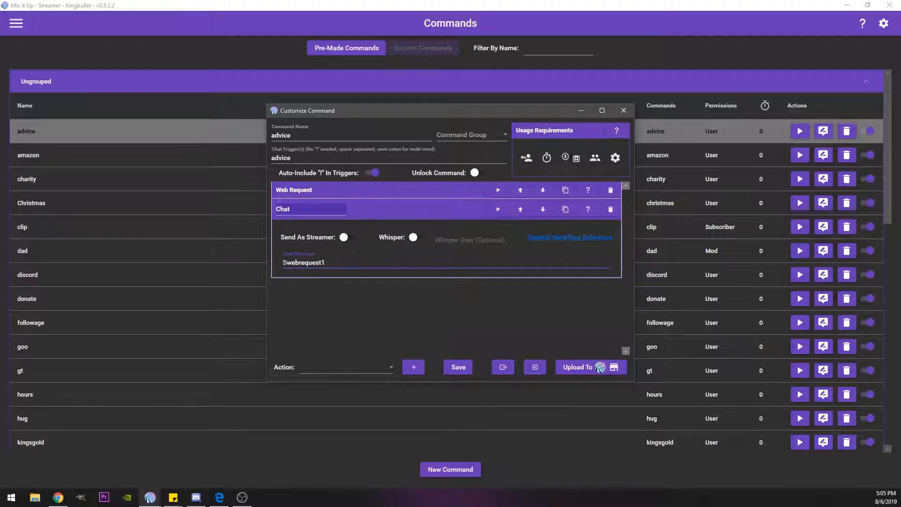
left_click(347, 189)
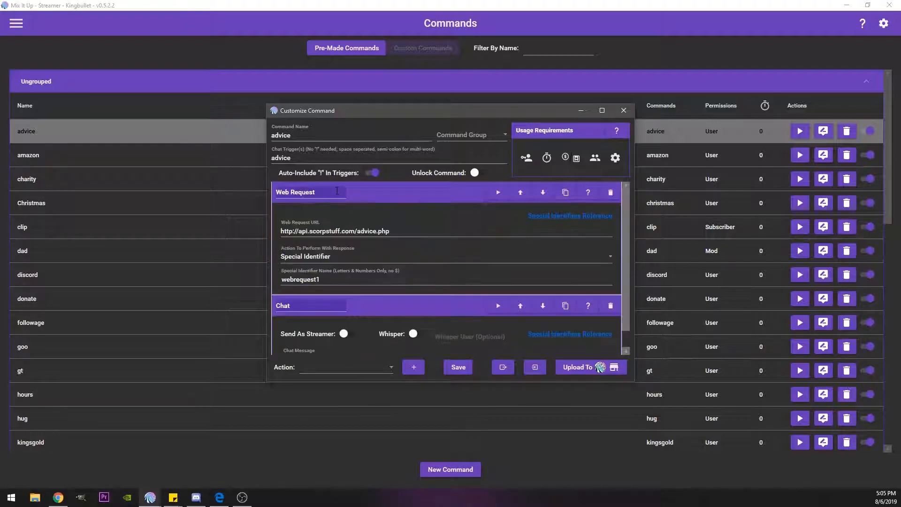
left_click(370, 192)
left_click(386, 205)
left_click(624, 110)
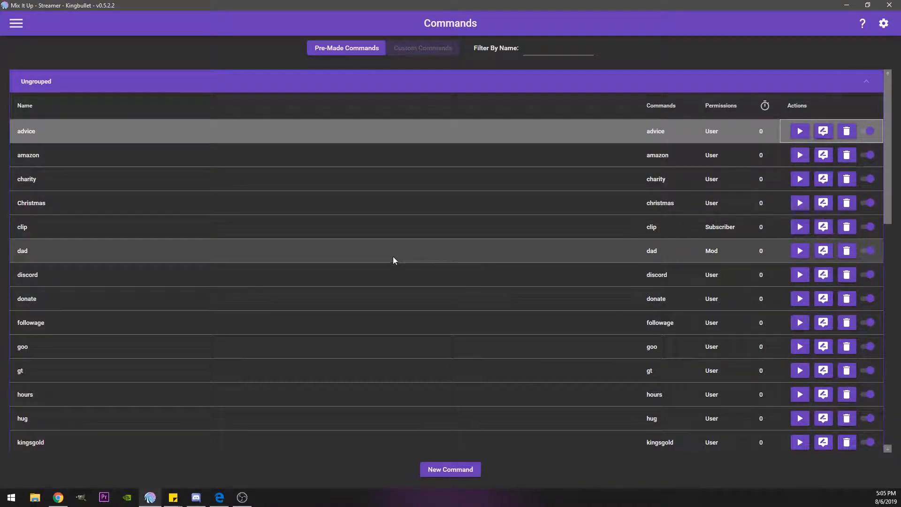
- Examine the Mixer Clips action of the clip command and close the command unchanged
left_click(815, 227)
left_click(354, 196)
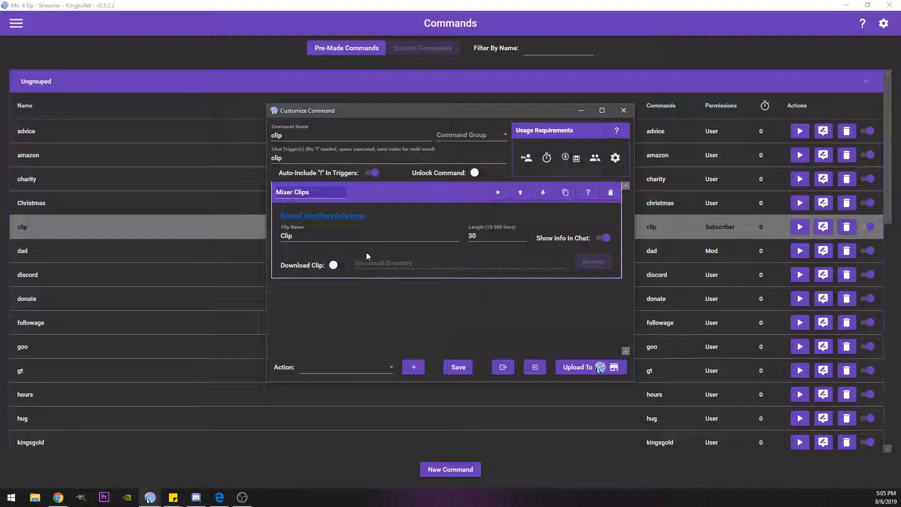
left_click(623, 110)
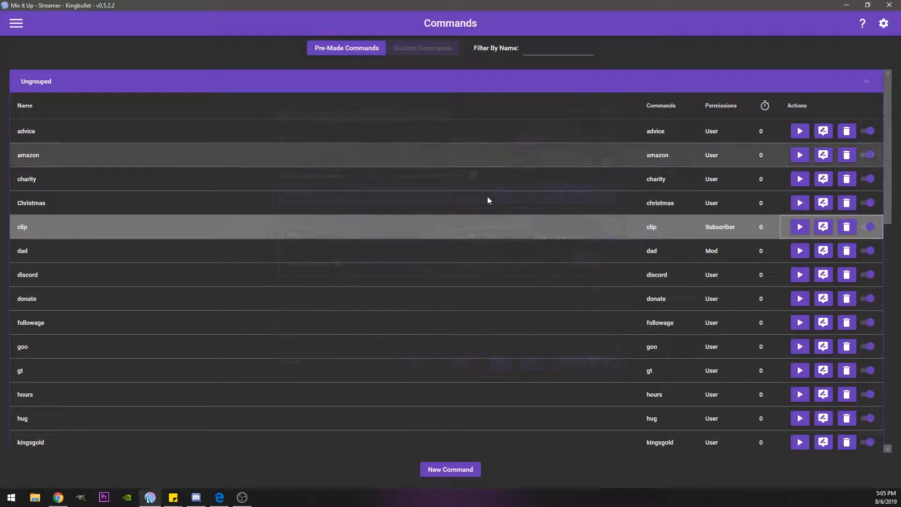
- Open the dad command and examine the settings of its Web Request action
left_click(822, 251)
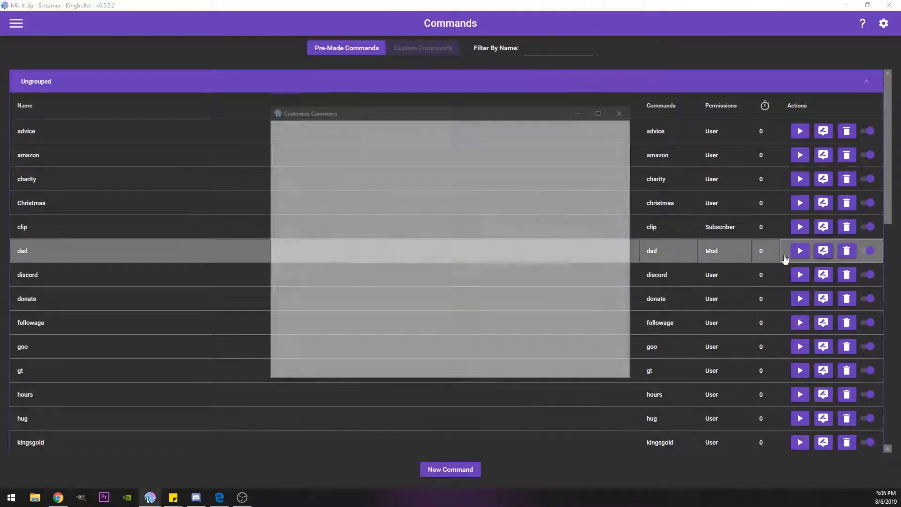
left_click(367, 192)
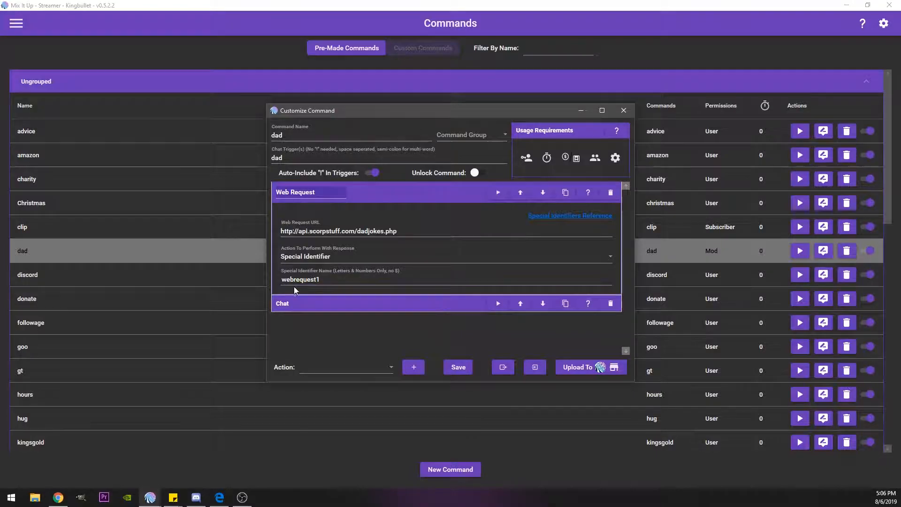
left_click(370, 188)
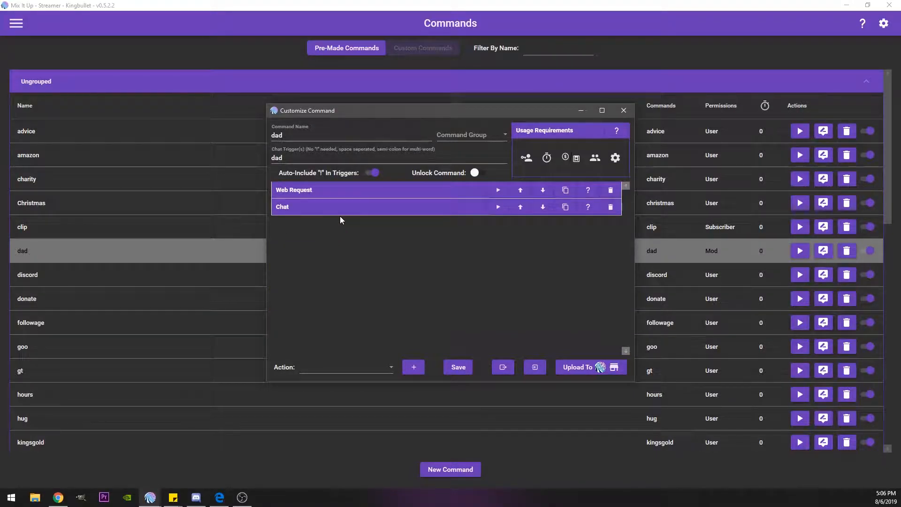
- Look through the action types available for the dad command without adding one, check its Chat action, and close the command unsaved
left_click(324, 365)
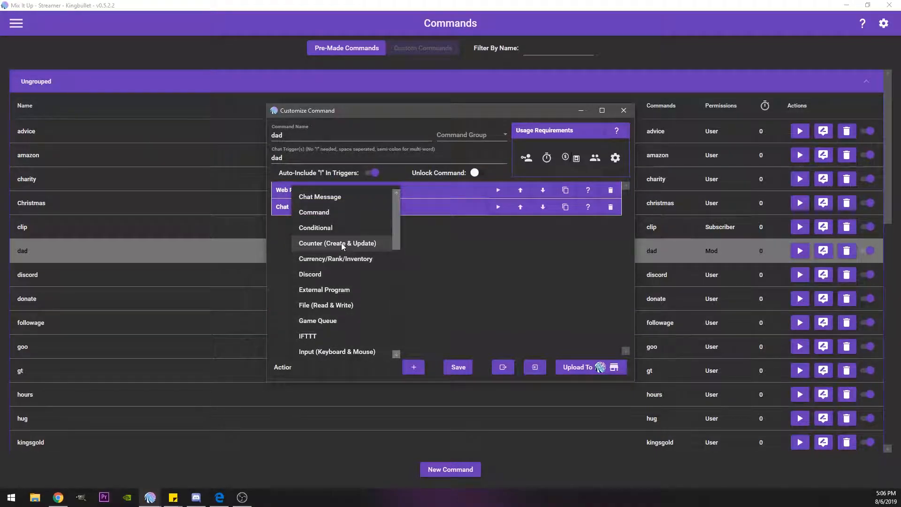
scroll(343, 253, "down", 4)
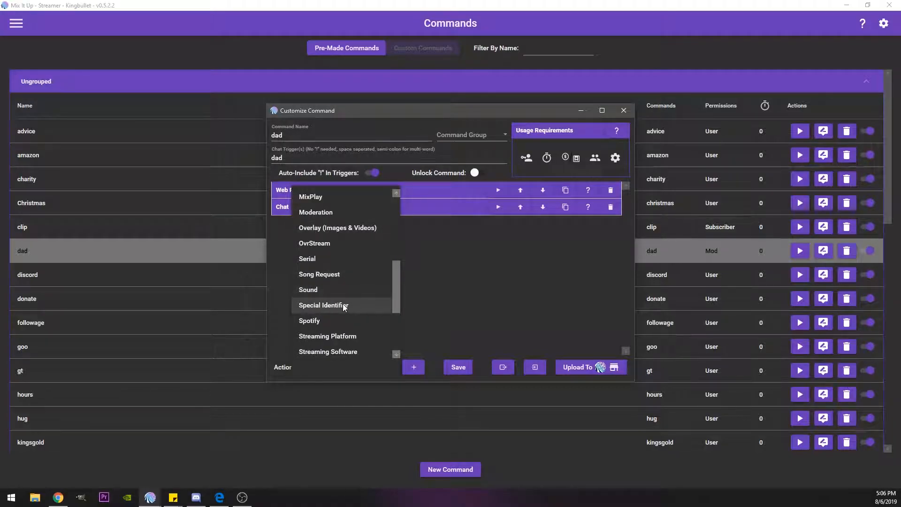
scroll(371, 319, "down", 3)
left_click(367, 368)
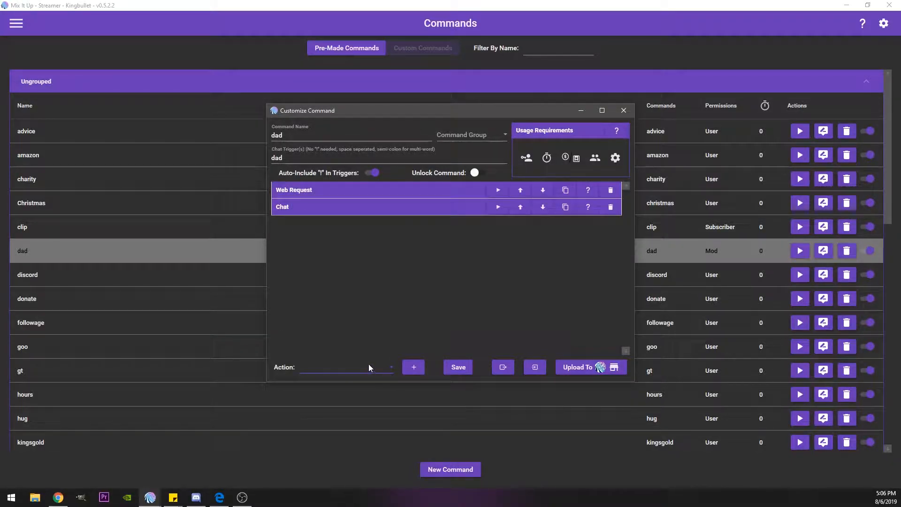
left_click(346, 368)
left_click(347, 364)
left_click(378, 210)
left_click(417, 206)
left_click(624, 112)
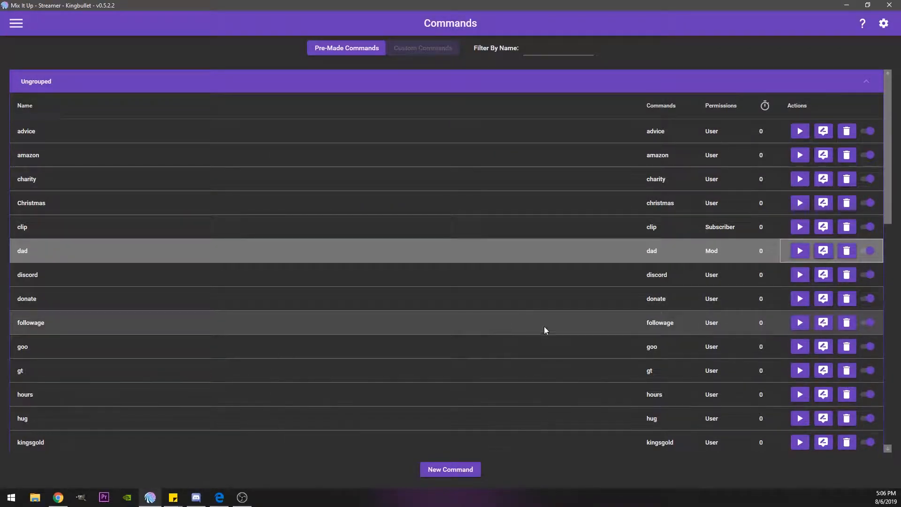
- Look further down the custom commands list and bring up the pre-made commands with their permissions and cooldowns
scroll(703, 324, "down", 5)
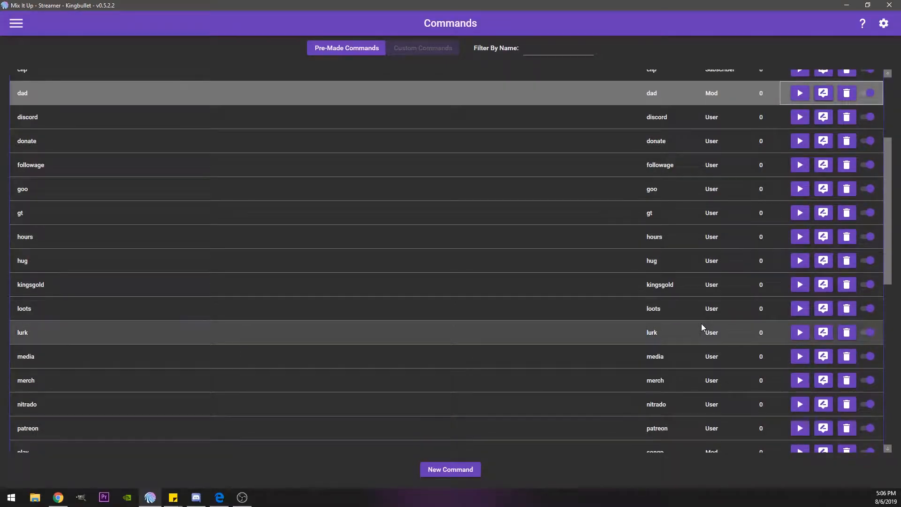
scroll(701, 322, "down", 4)
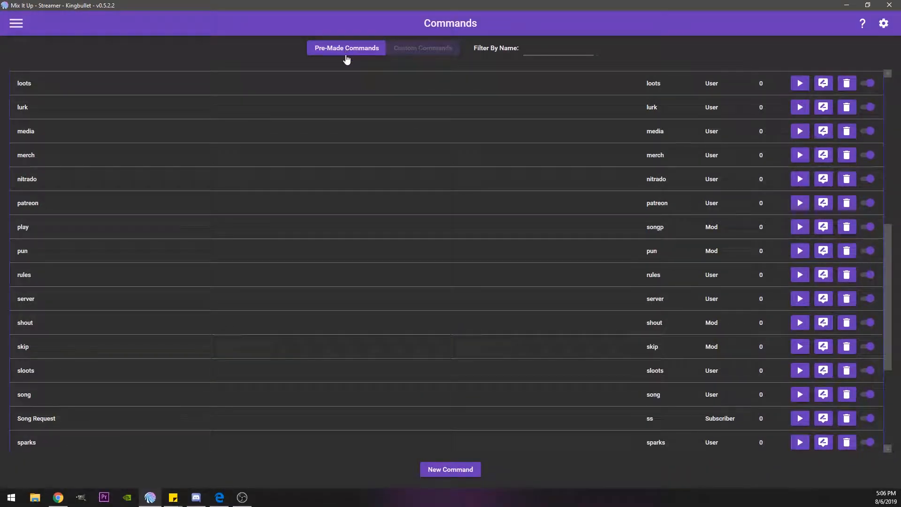
left_click(422, 48)
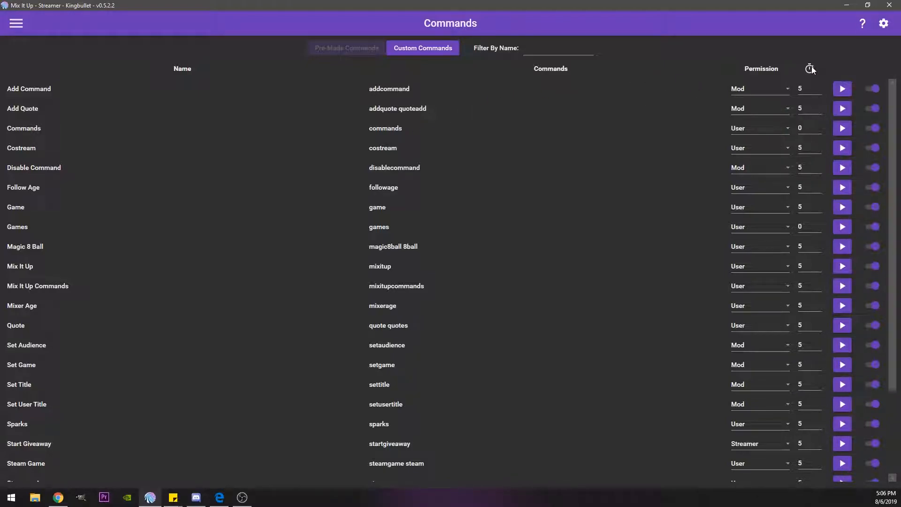
- Go to the Chat page, draft a message beginning with "!addcomm", and erase it without sending
left_click(16, 23)
left_click(21, 54)
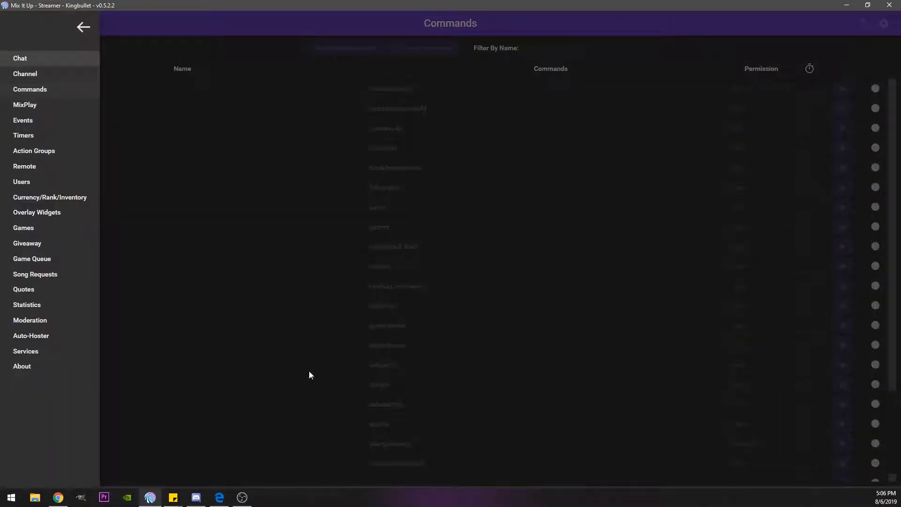
left_click(325, 472)
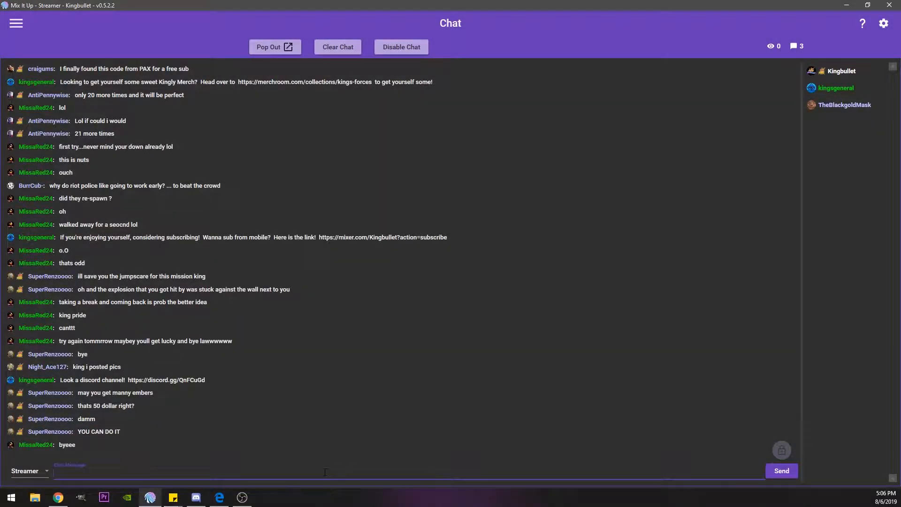
type("!addcomm")
key("BackSpace")
key("BackSpace")
key("BackSpace")
key("BackSpace")
key("BackSpace")
key("BackSpace")
key("BackSpace")
key("BackSpace")
key("BackSpace")
key("BackSpace")
key("BackSpace")
key("BackSpace")
key("BackSpace")
key("BackSpace")
key("BackSpace")
key("BackSpace")
key("BackSpace")
key("BackSpace")
- Return to the Commands page, review the pre-made commands, and switch back to the custom commands
left_click(12, 27)
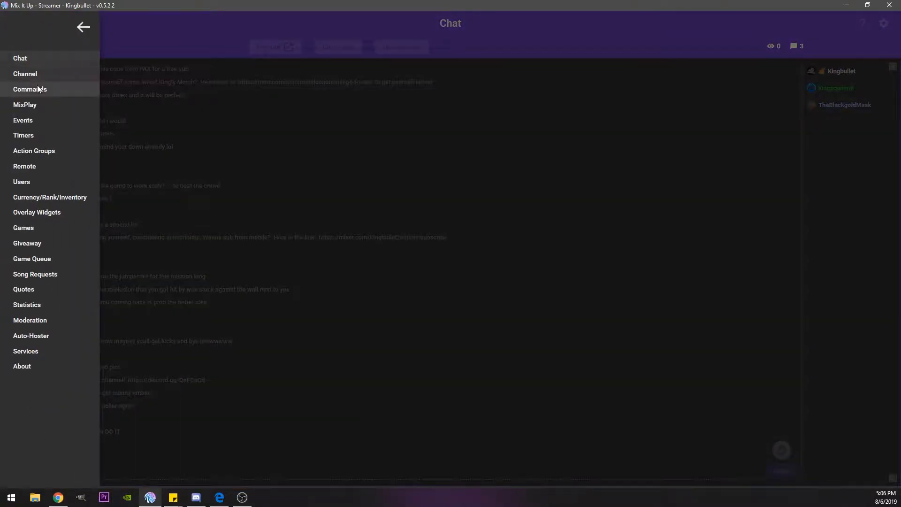
left_click(35, 86)
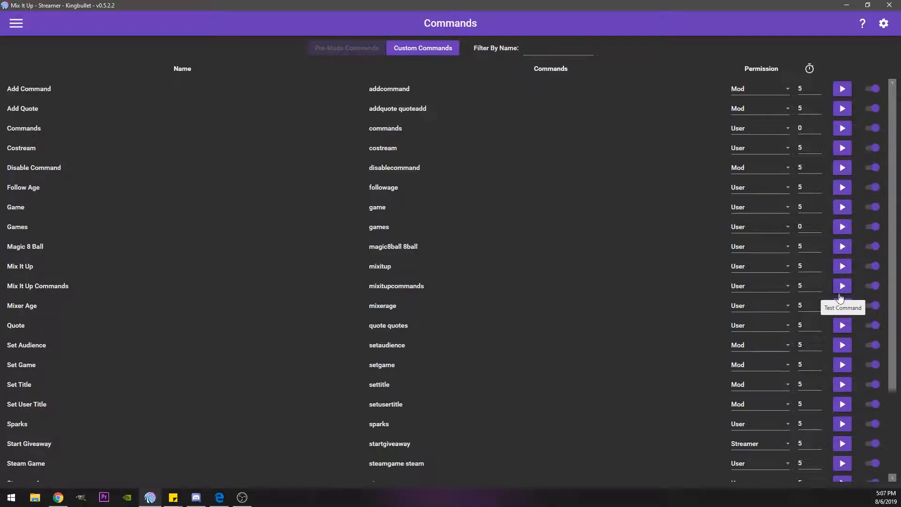
left_click(419, 49)
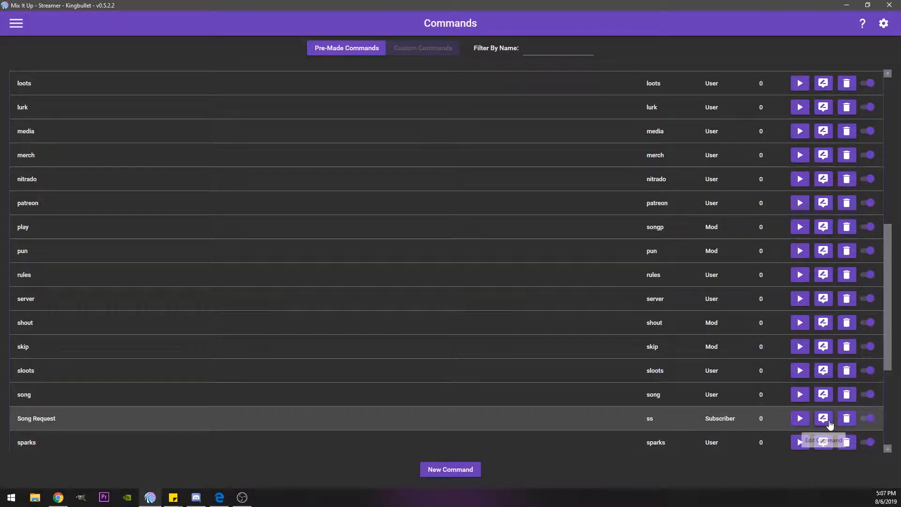
- Examine the search type and service options of the Song Request command's action, and close the command unchanged
left_click(828, 423)
left_click(332, 193)
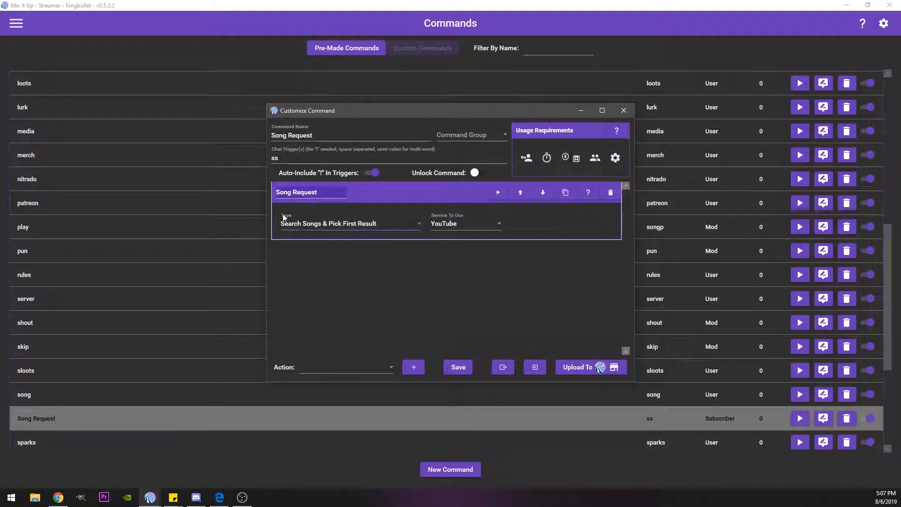
left_click(474, 226)
left_click(474, 226)
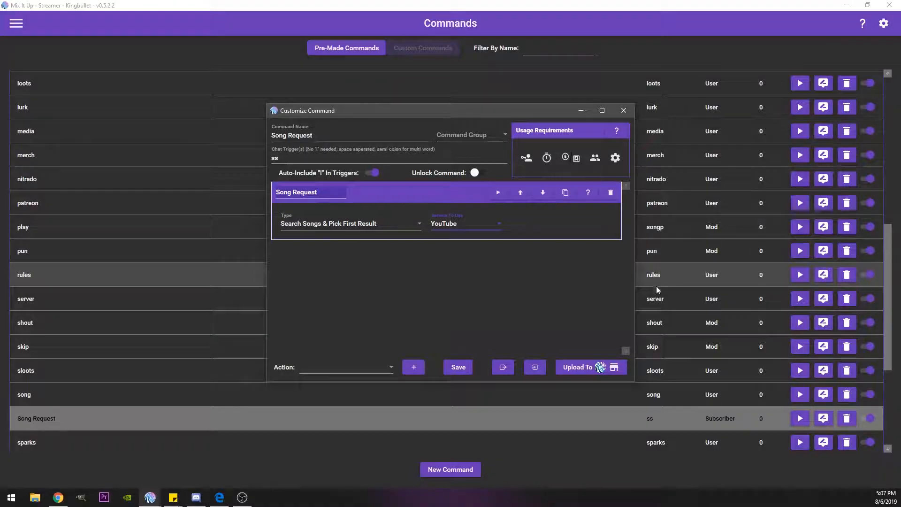
left_click(623, 110)
- Examine the Web Request and Chat actions of the sparks command, including its chat message, and close the command unchanged
scroll(537, 284, "down", 8)
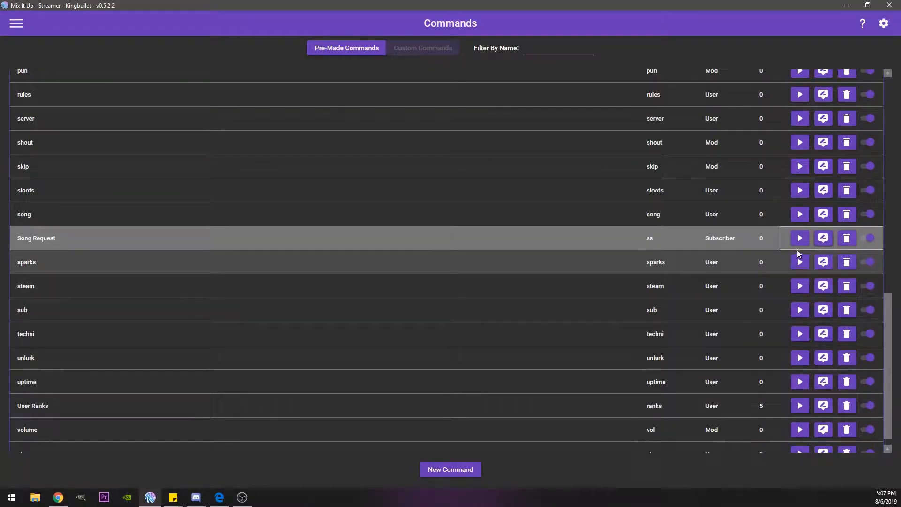
left_click(823, 262)
left_click(406, 193)
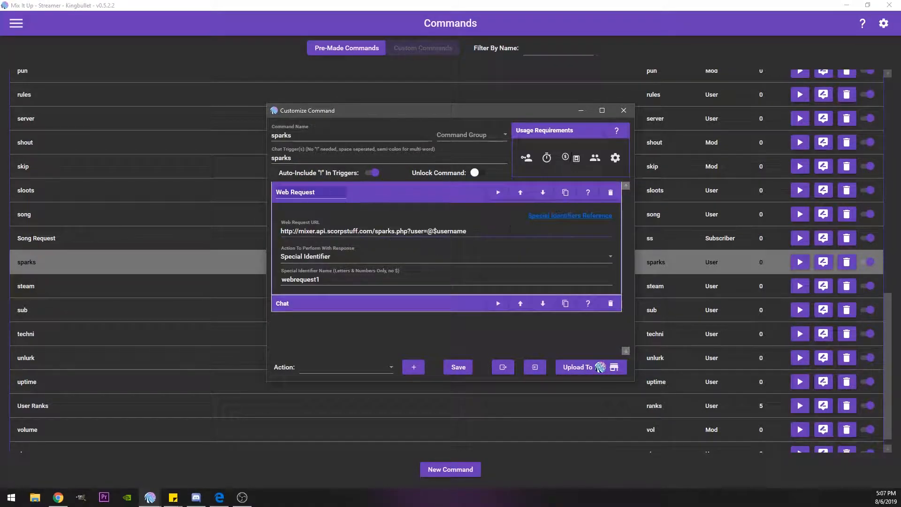
left_click(370, 190)
left_click(366, 208)
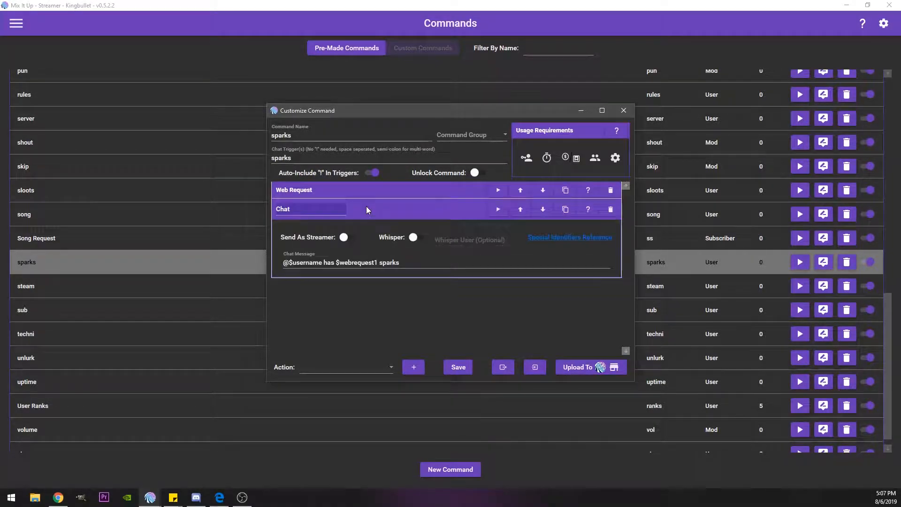
left_click(366, 206)
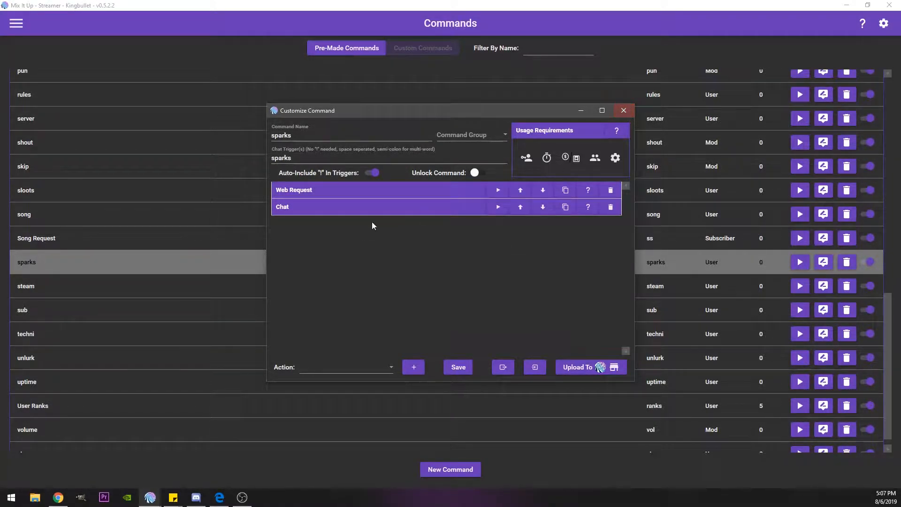
left_click(387, 207)
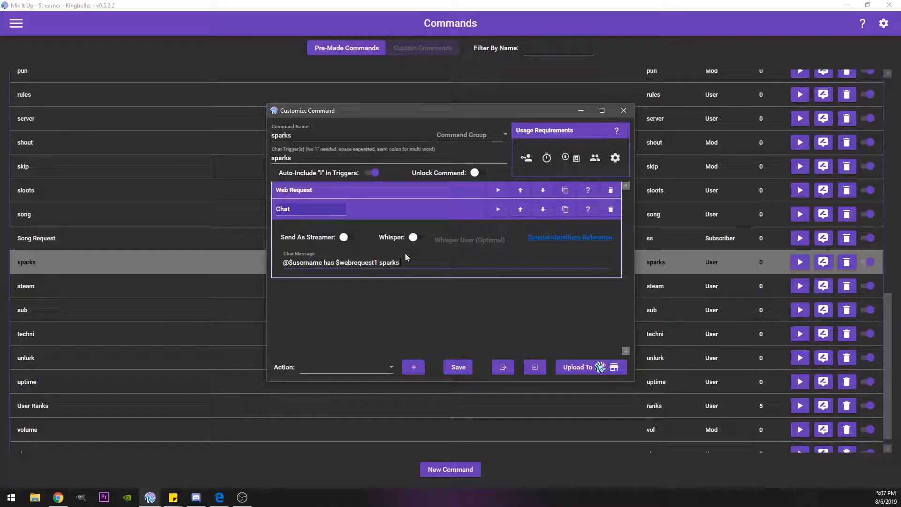
left_click(622, 111)
- Look through the custom commands list to its end and return to its beginning
scroll(466, 277, "down", 1)
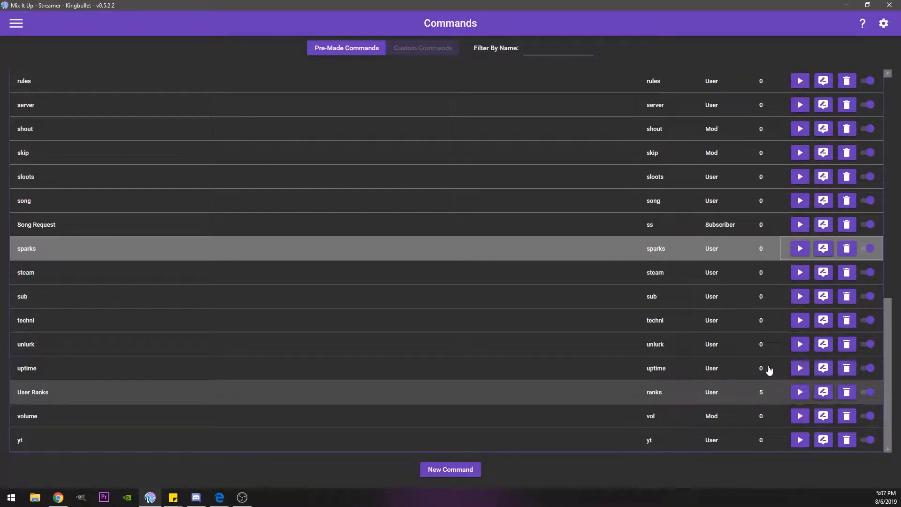
scroll(576, 310, "up", 15)
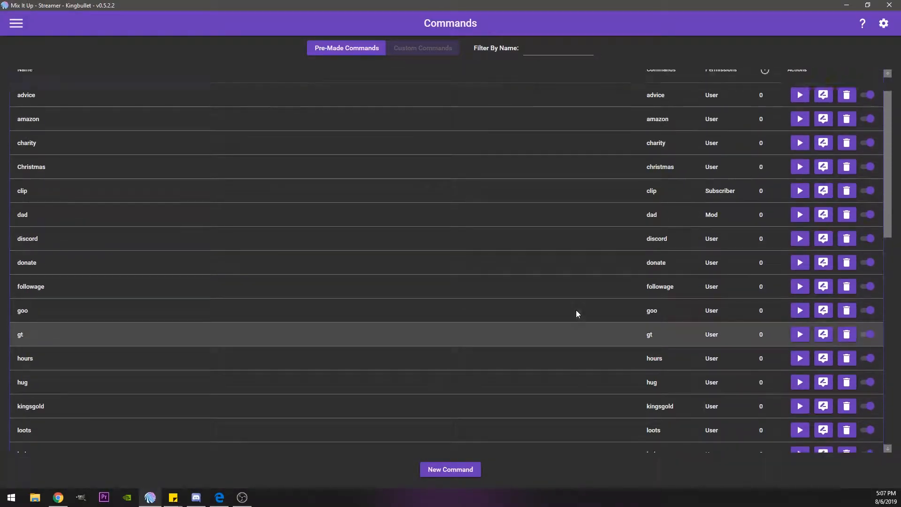
scroll(576, 309, "up", 2)
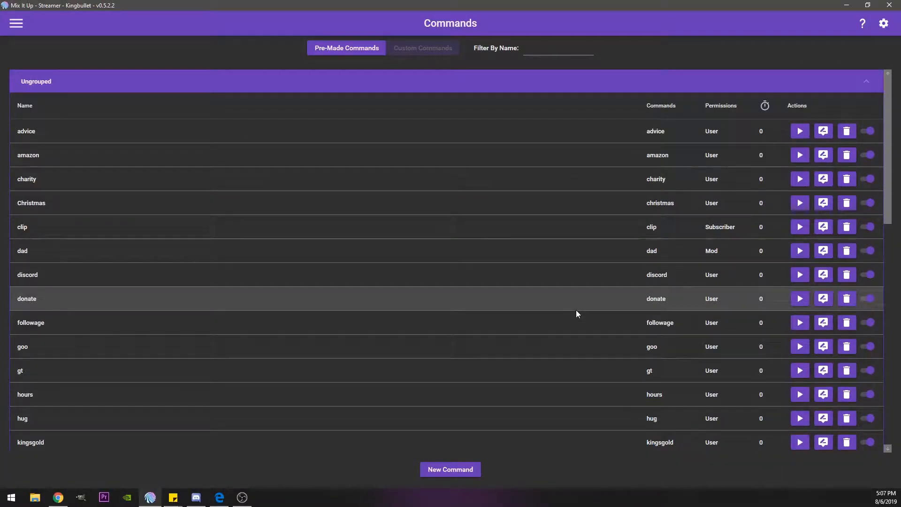
- Open the advice command for editing and expand its Web Request action
left_click(17, 24)
left_click(527, 70)
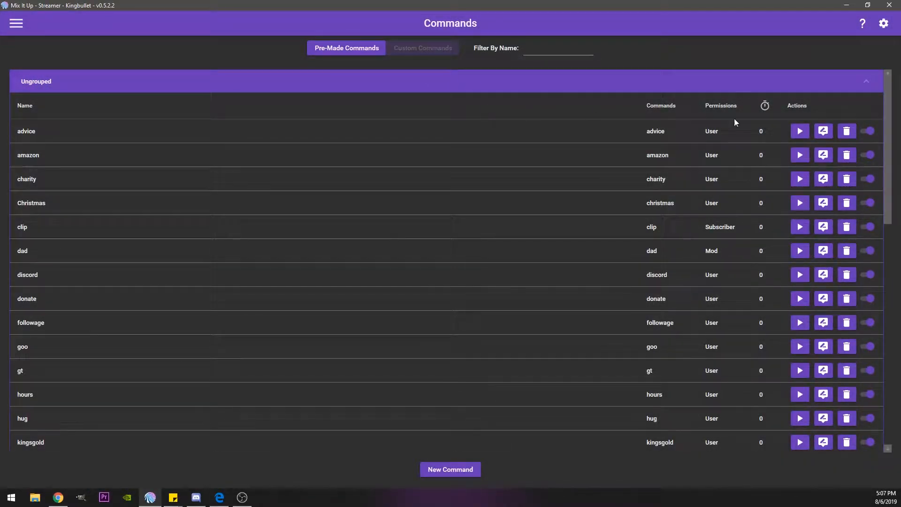
left_click(823, 131)
left_click(379, 190)
left_click(378, 193)
left_click(413, 190)
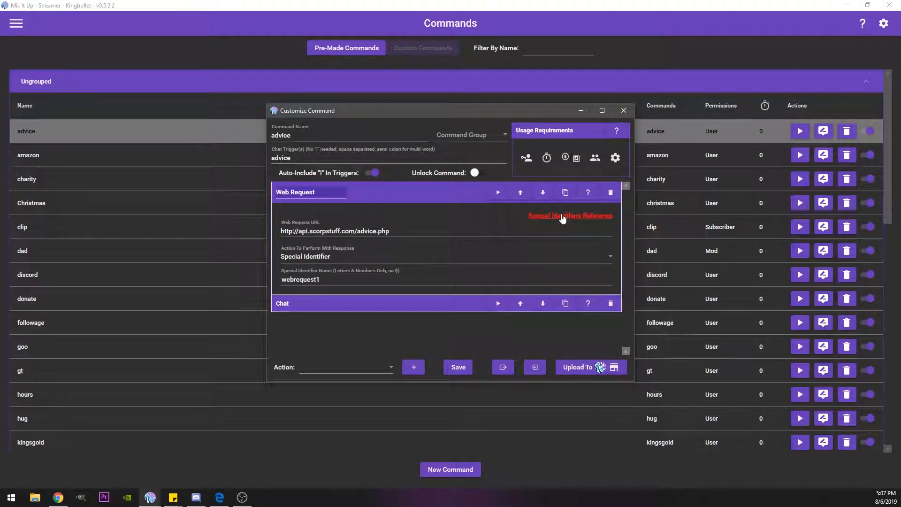
- Open the Special Identifiers reference from the Web Request action, skim the GitHub wiki page, and close it
left_click(563, 218)
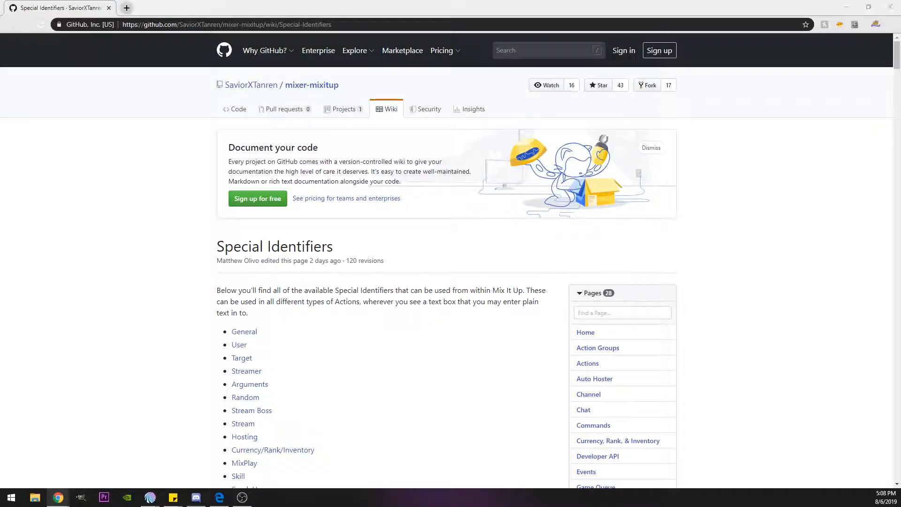
scroll(342, 342, "down", 4)
scroll(472, 283, "down", 3)
scroll(470, 289, "up", 6)
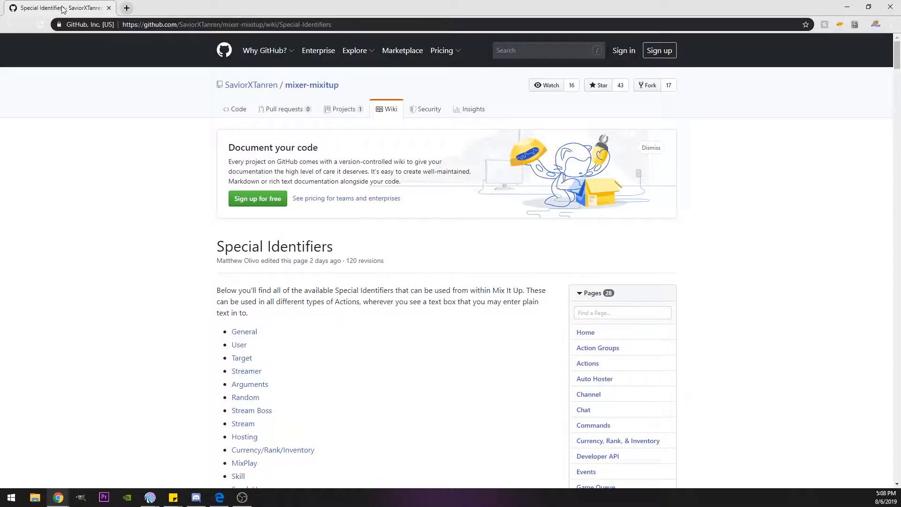
left_click(108, 8)
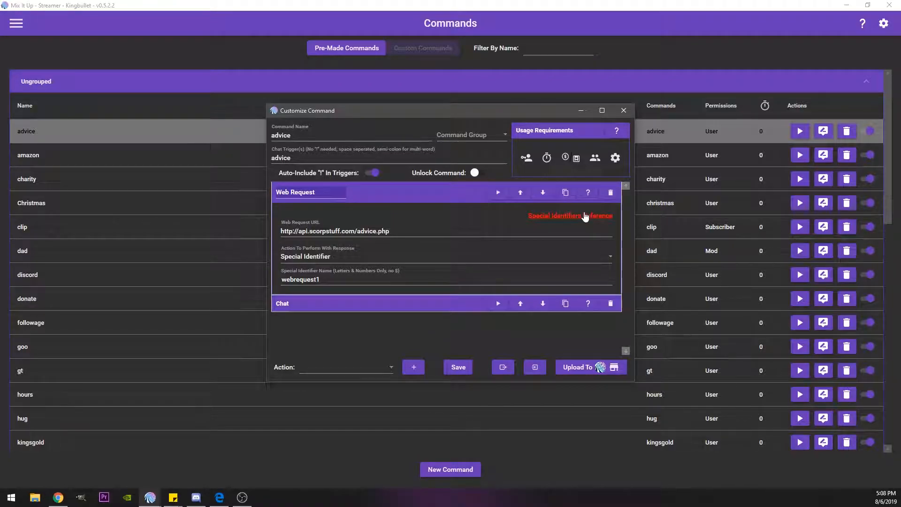
- Examine the advice command's permission levels and cooldown settings under its usage requirements without changing them
mouse_move(526, 164)
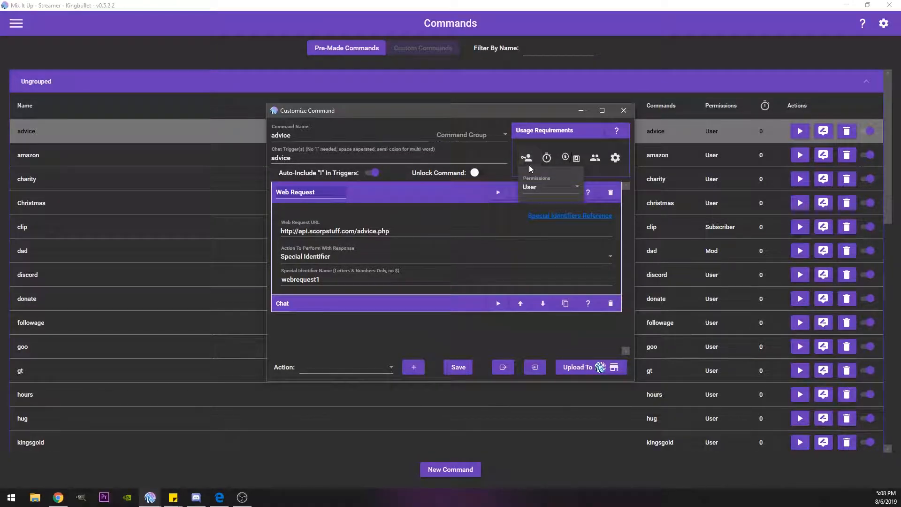
left_click(542, 186)
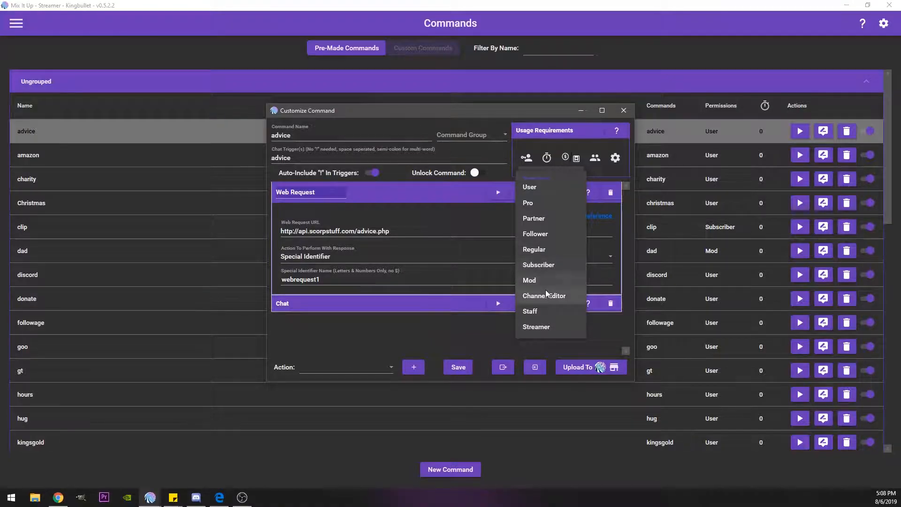
left_click(463, 349)
left_click(551, 159)
left_click(547, 158)
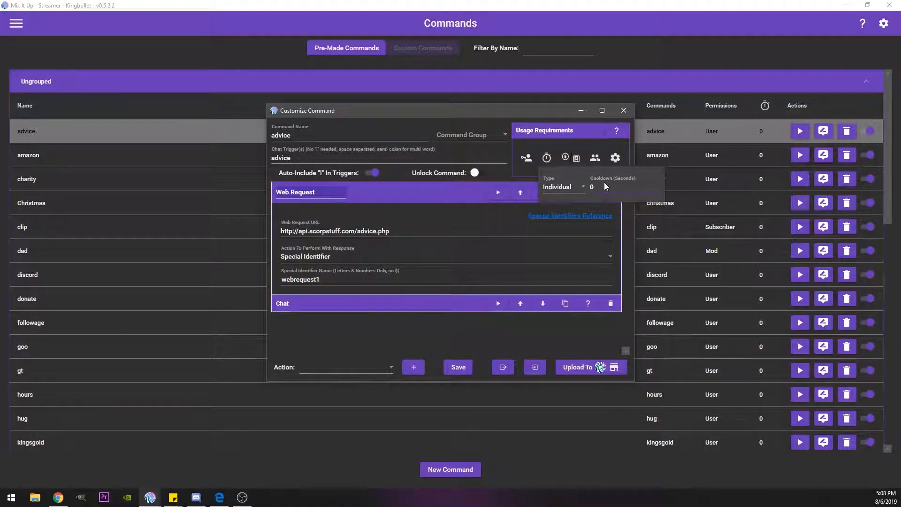
- Examine the advice command's currency, rank and inventory requirements, locate the matching Currency/Rank/Inventory page entry, and return to the command
left_click(578, 158)
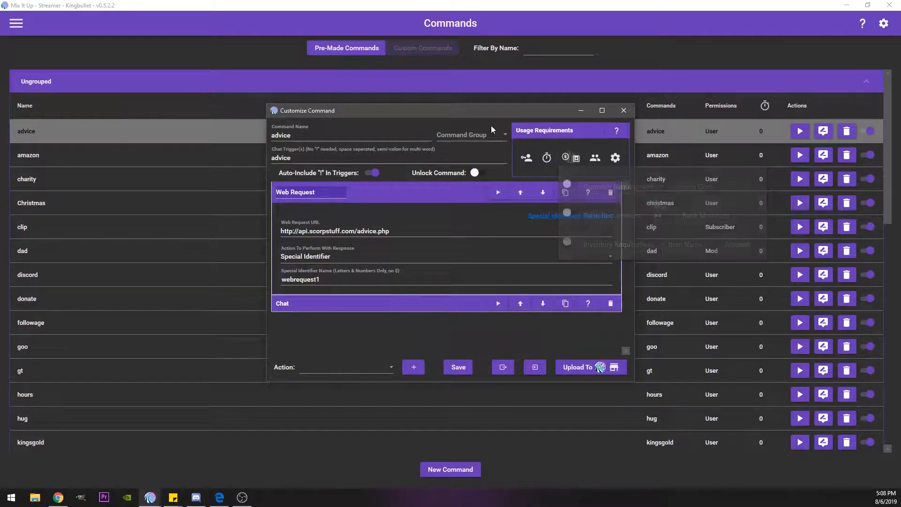
left_click(17, 23)
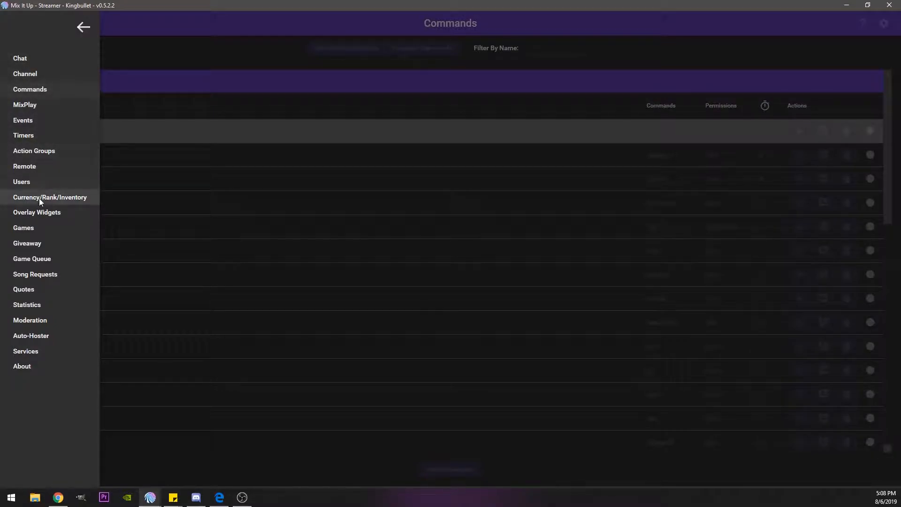
left_click(84, 27)
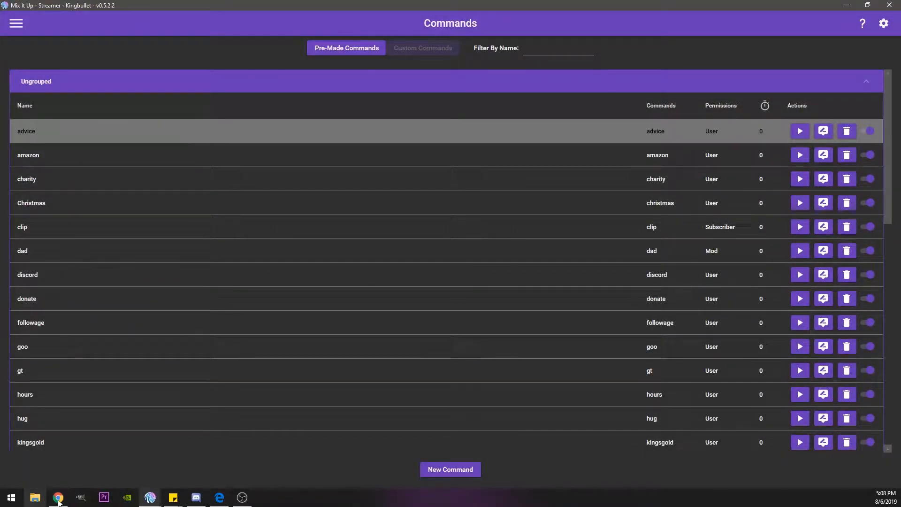
mouse_move(151, 499)
left_click(202, 453)
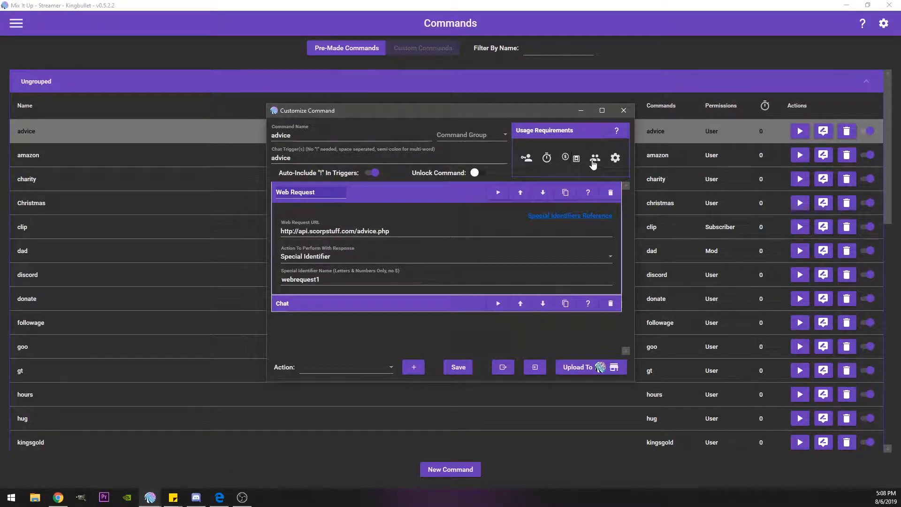
- Examine the advice command's required users threshold and its chat deletion and Patreon options, and close the command unchanged
mouse_move(594, 162)
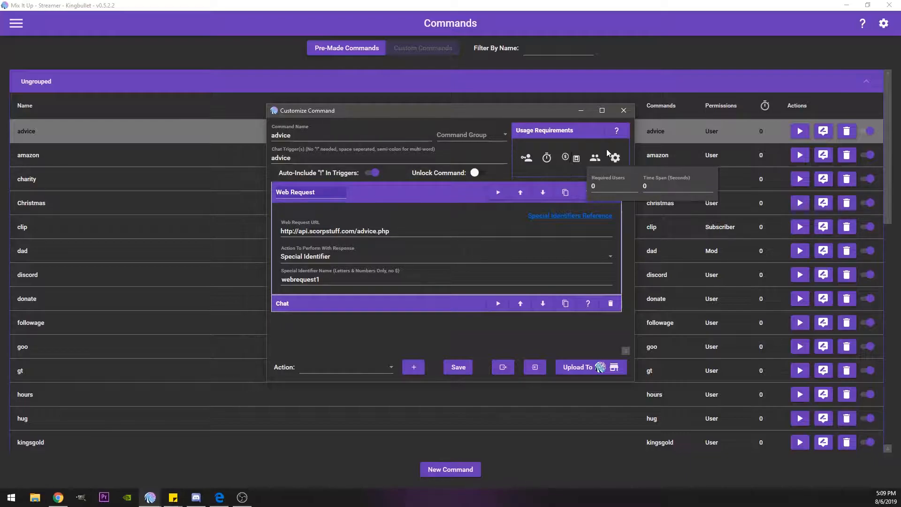
mouse_move(617, 169)
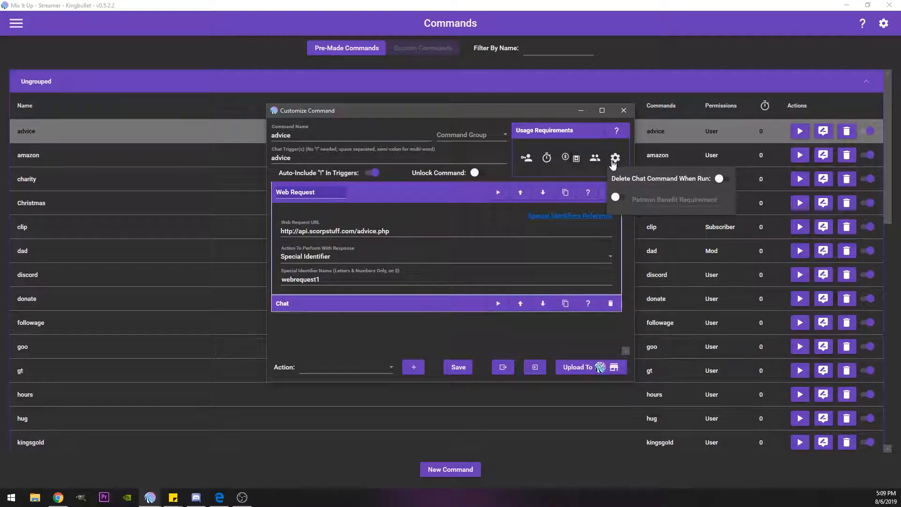
left_click(623, 110)
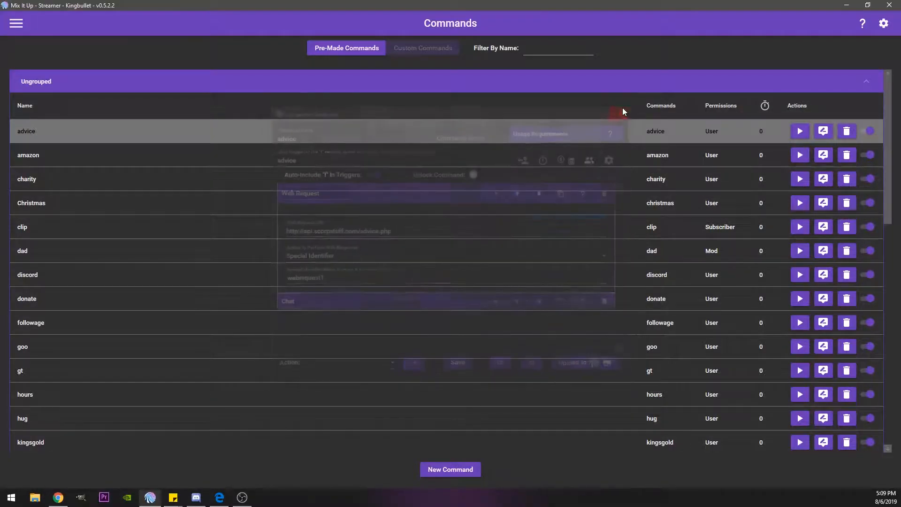
- Go to the Services page and examine the OvrStream, IFTTT and Developer API sections, collapsing each one again
left_click(13, 27)
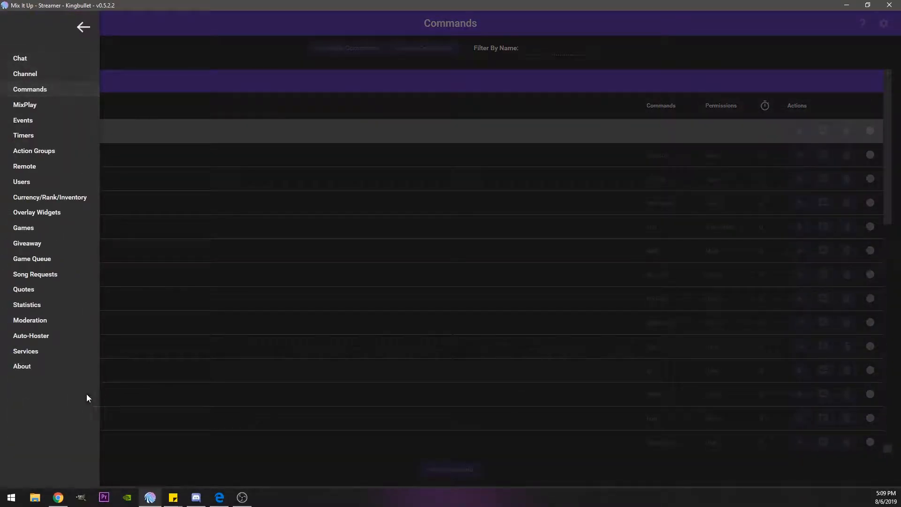
left_click(36, 353)
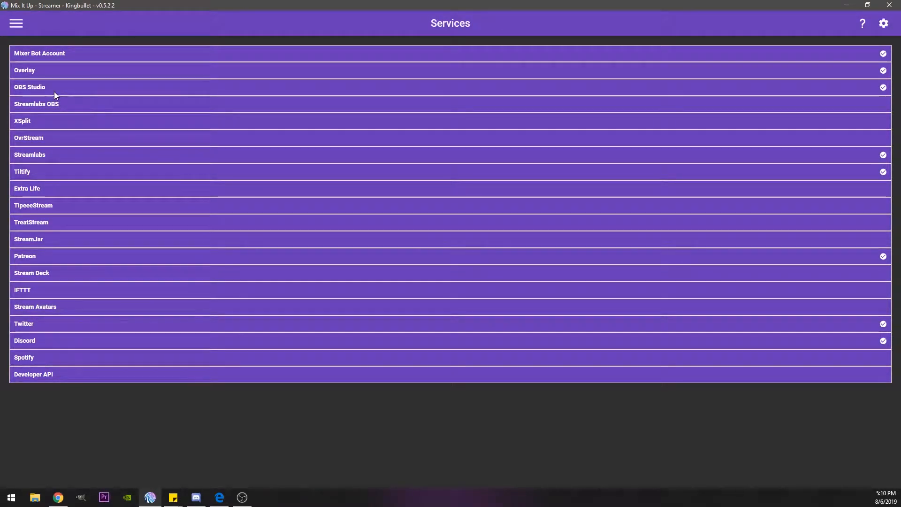
left_click(33, 136)
left_click(33, 137)
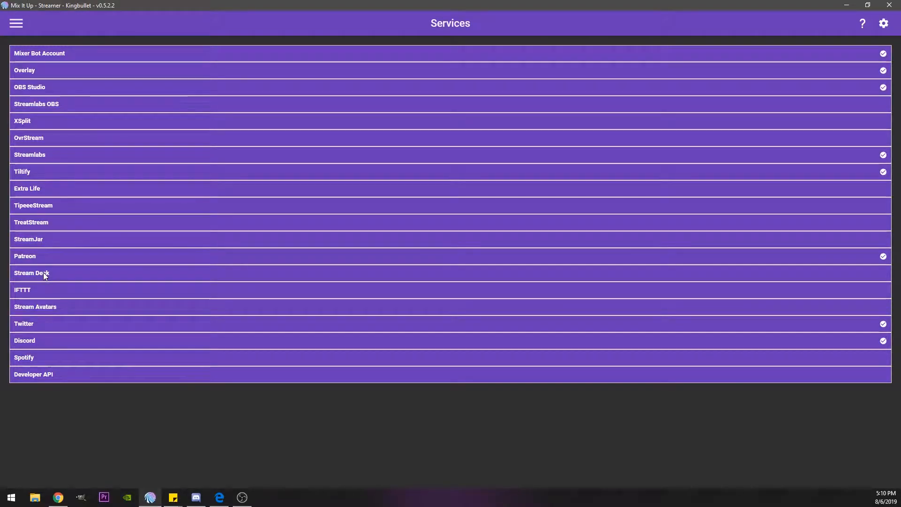
left_click(46, 289)
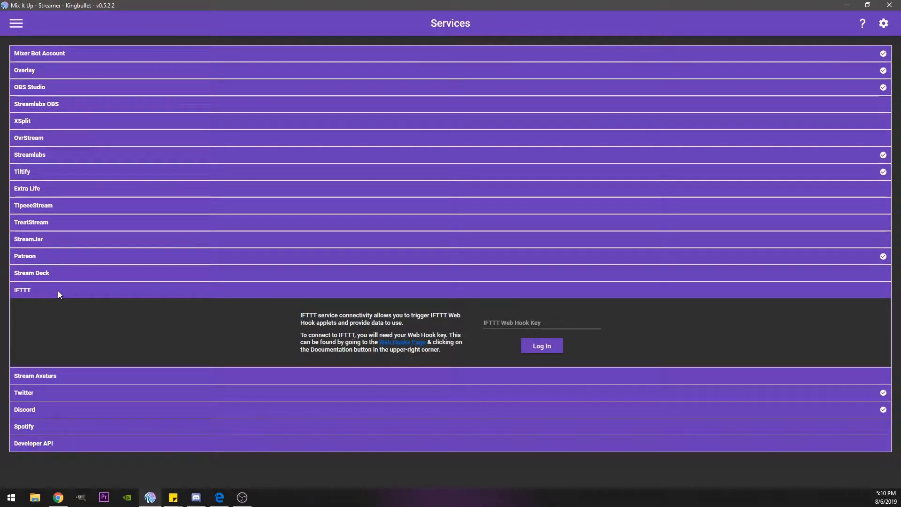
left_click(59, 291)
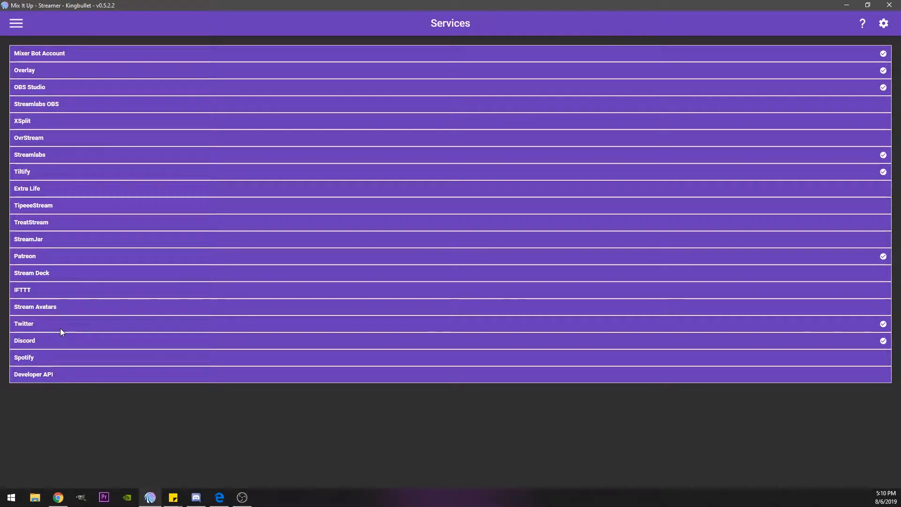
left_click(46, 369)
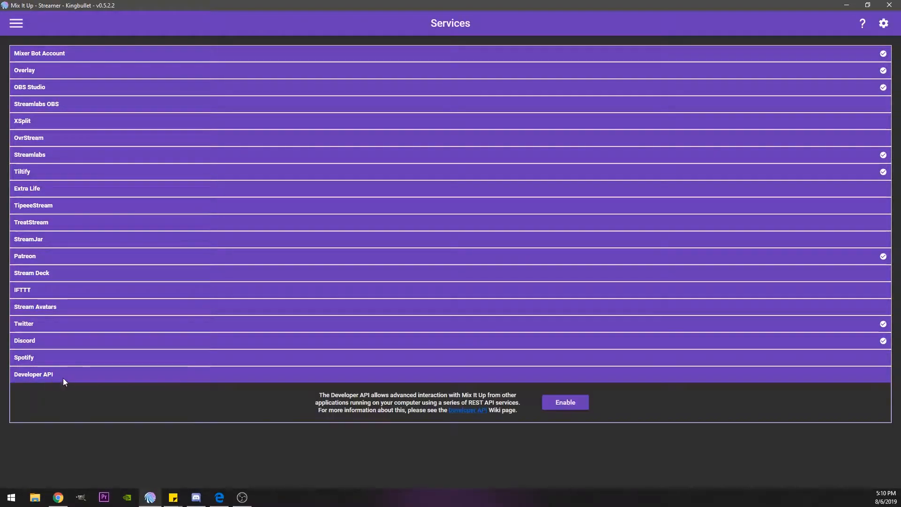
left_click(139, 375)
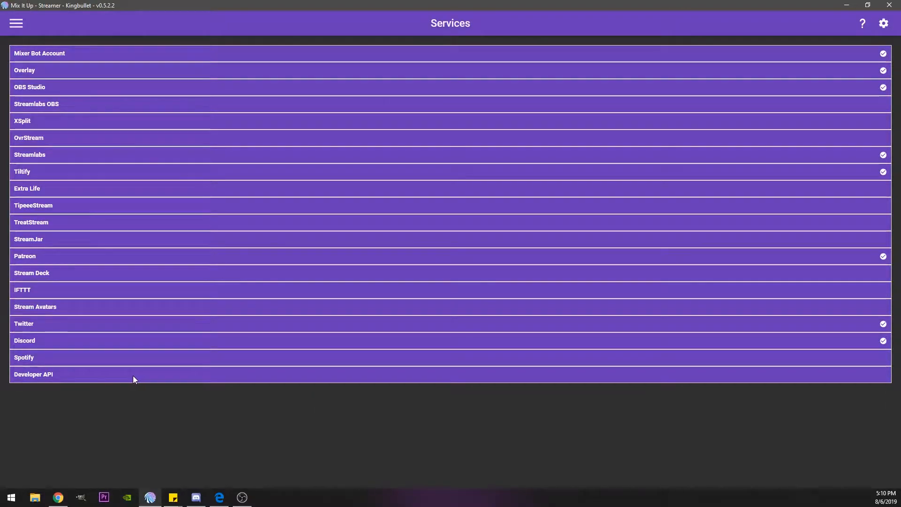
- Return to the Chat page, review the Default Audio Output choices in the General settings, and close the settings unchanged
left_click(17, 23)
left_click(37, 61)
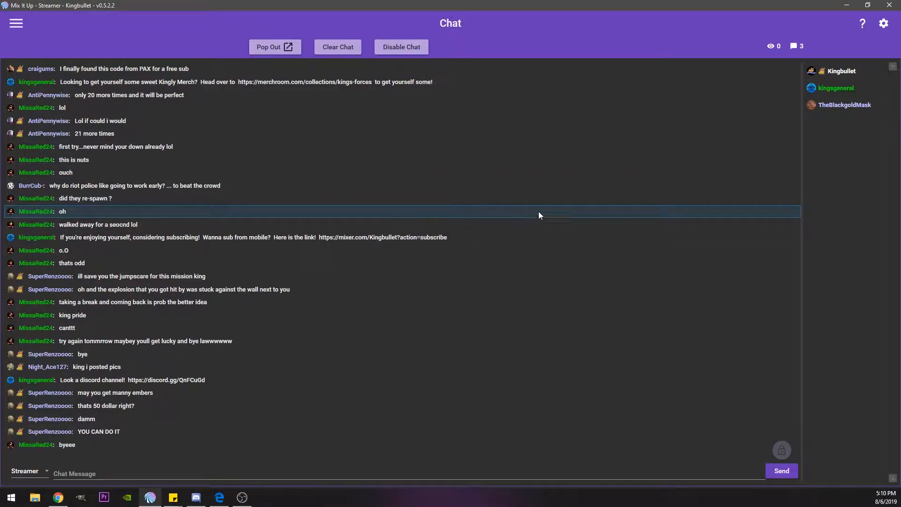
left_click(883, 23)
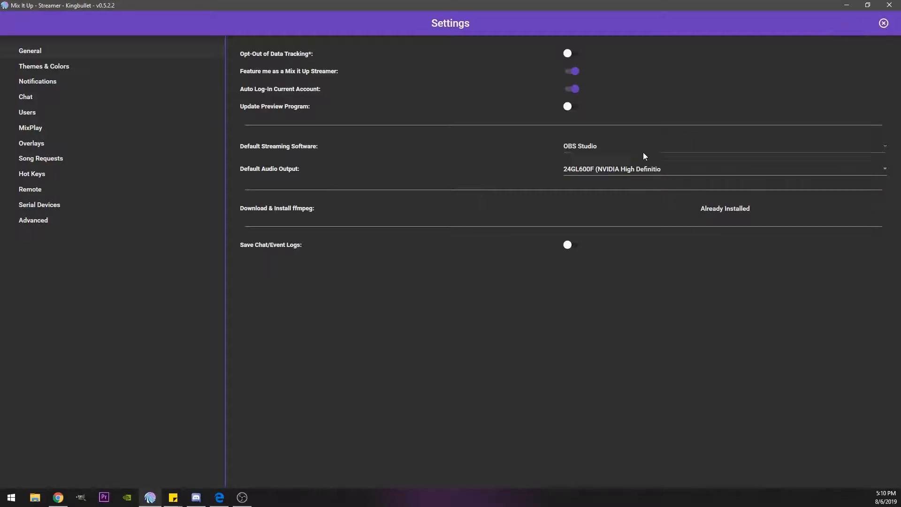
left_click(618, 171)
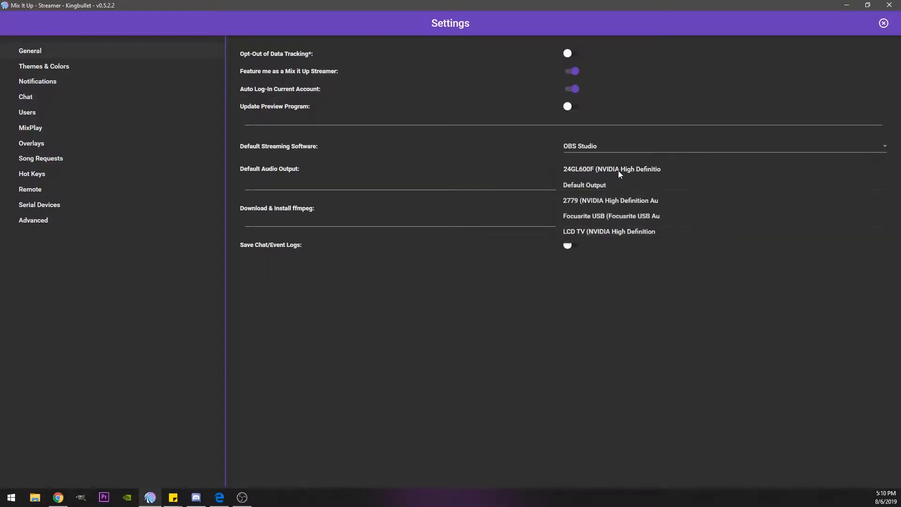
left_click(612, 170)
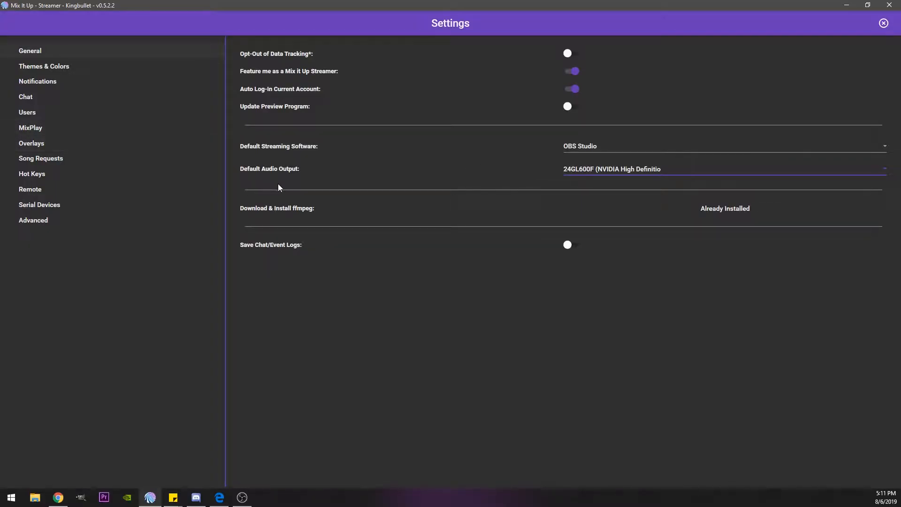
left_click(884, 23)
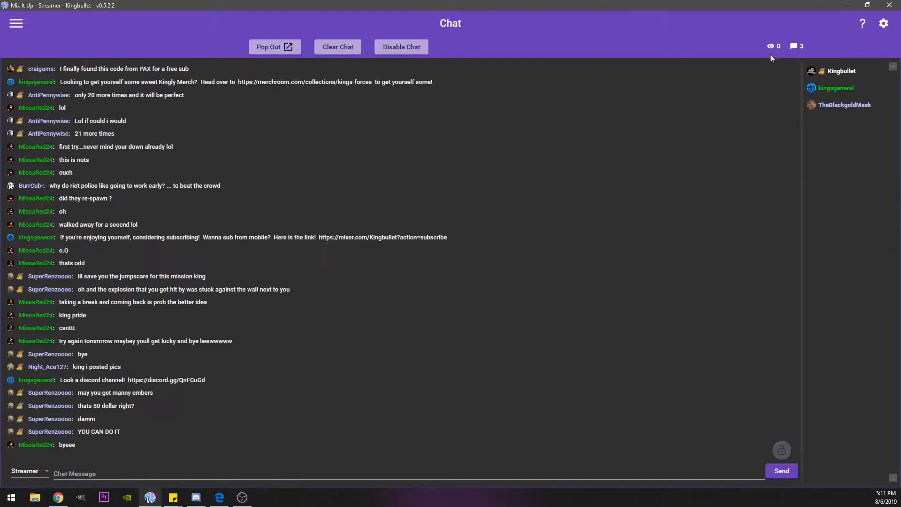
- Go to the MixPlay page, disconnect the interactive board, and view the available boards while keeping New Interactive Board
left_click(24, 27)
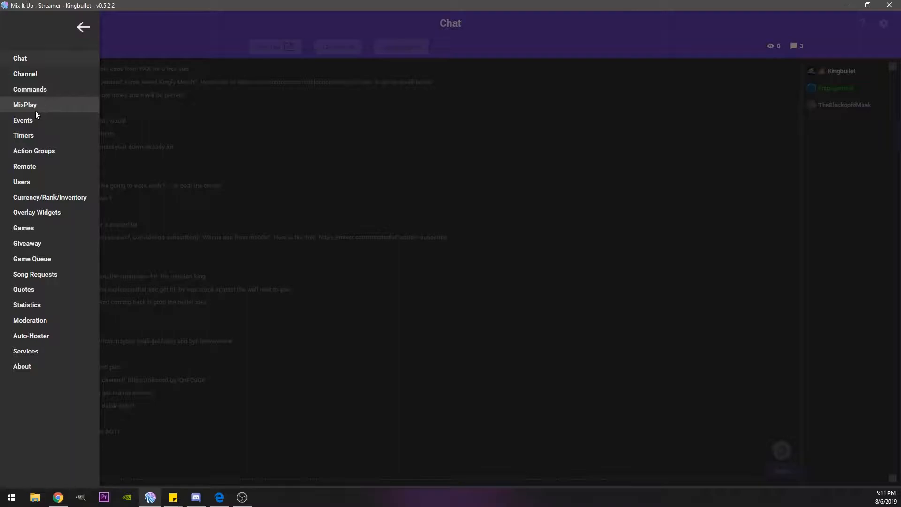
left_click(38, 105)
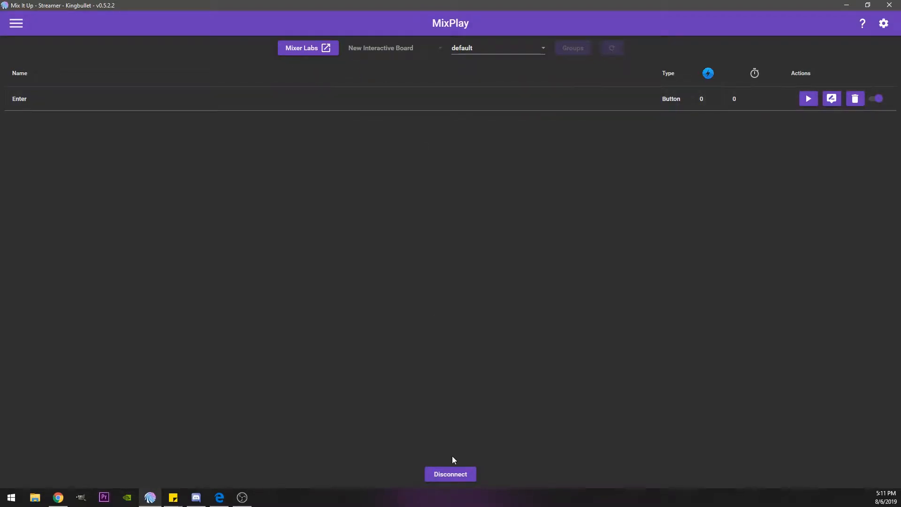
left_click(464, 475)
left_click(412, 48)
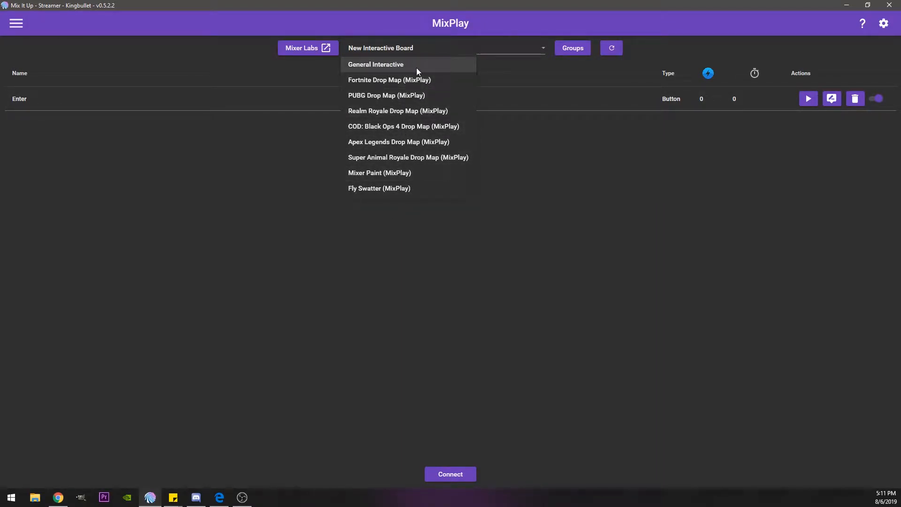
left_click(413, 50)
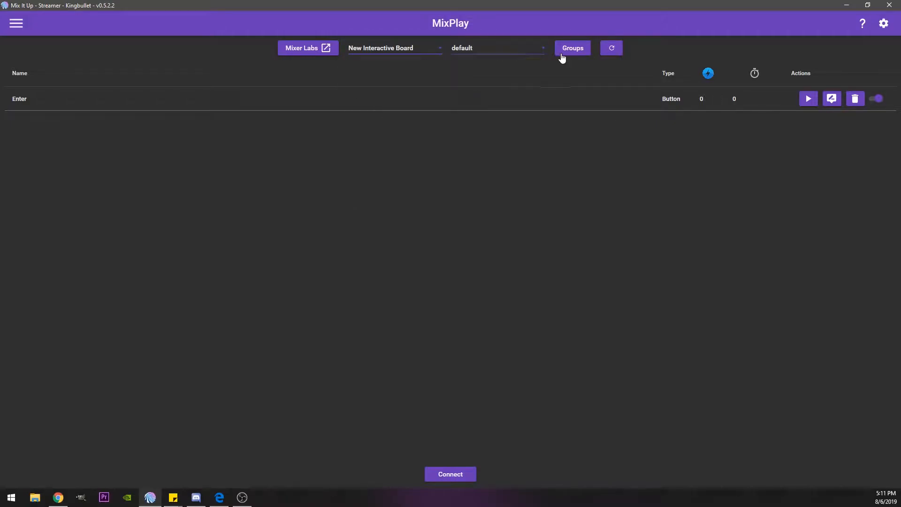
- Review the groups available for the default scene of the New Interactive Board and close the group list unchanged
left_click(572, 52)
left_click_drag(505, 199, 519, 315)
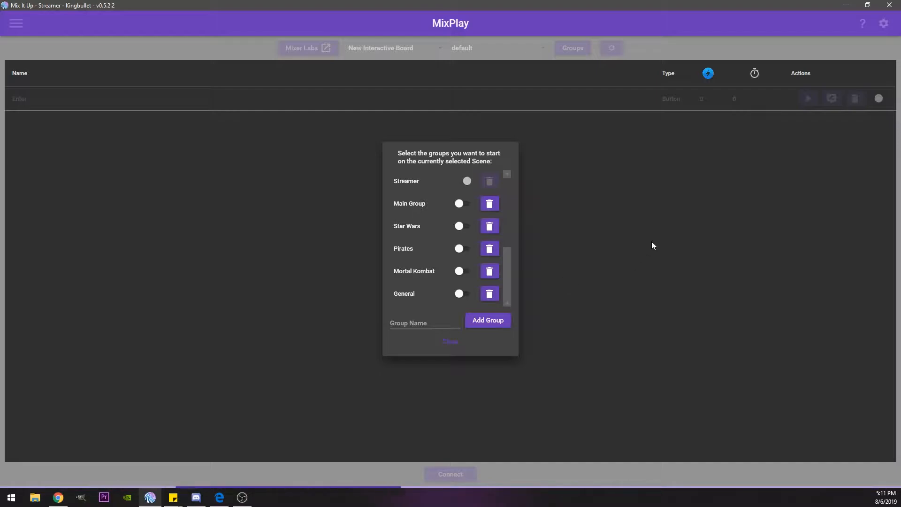
left_click_drag(506, 275, 500, 202)
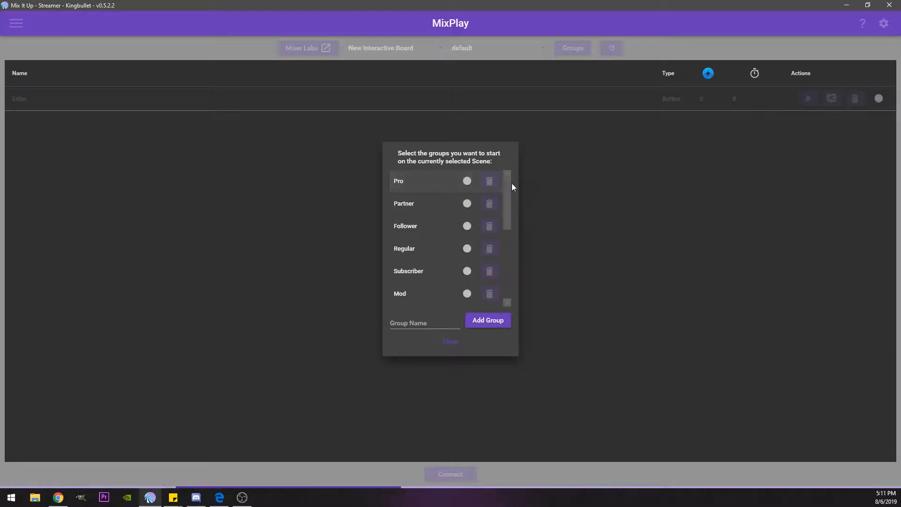
left_click_drag(508, 200, 508, 291)
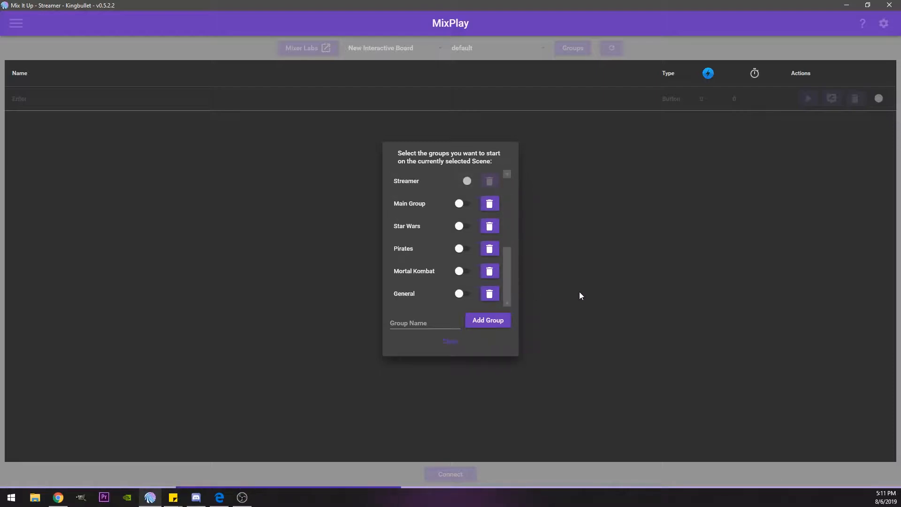
left_click(440, 347)
- View the scenes available on the New Interactive Board and switch to the Main Board scene
left_click(541, 46)
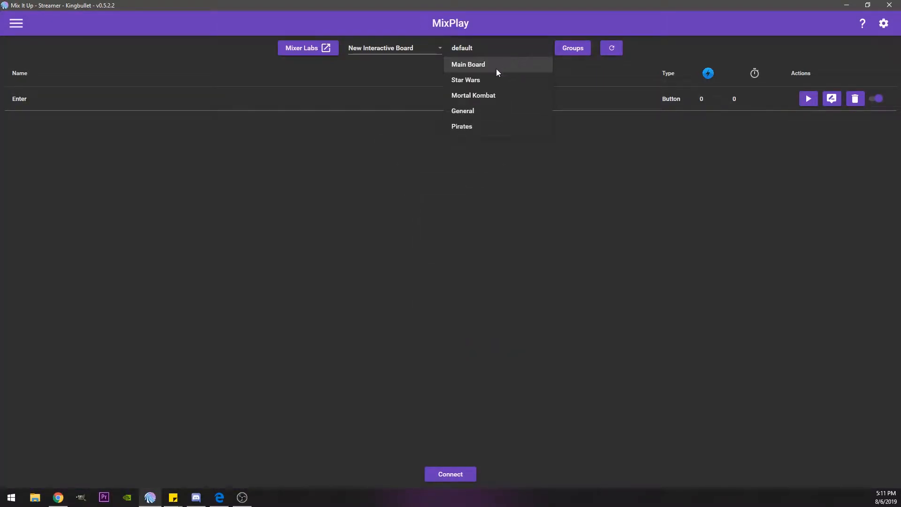
left_click(353, 172)
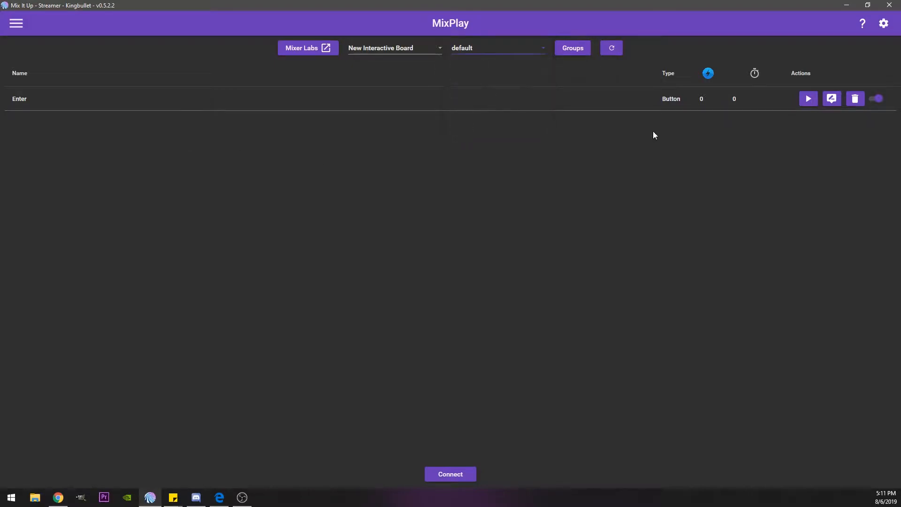
left_click(479, 47)
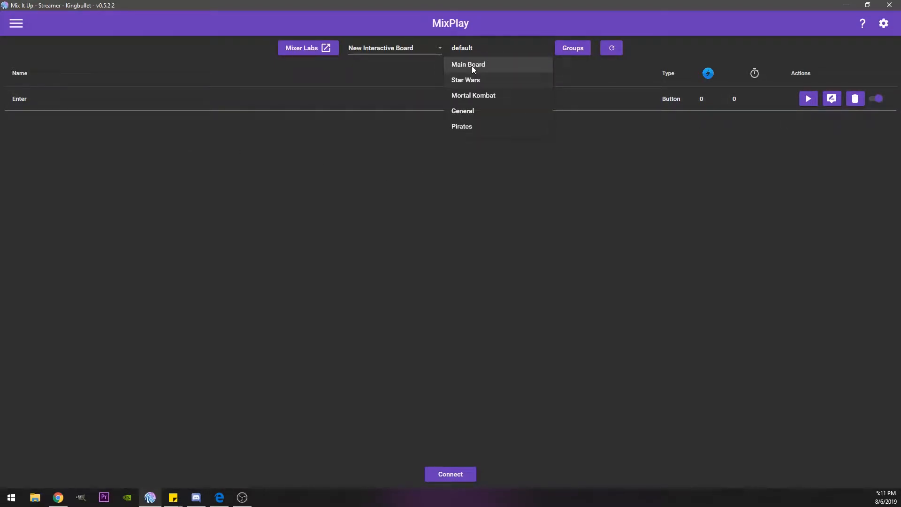
left_click(475, 65)
- Review the groups for the Main Board scene, checking Main Group, and close the group list unchanged
left_click(572, 49)
left_click_drag(506, 195, 508, 259)
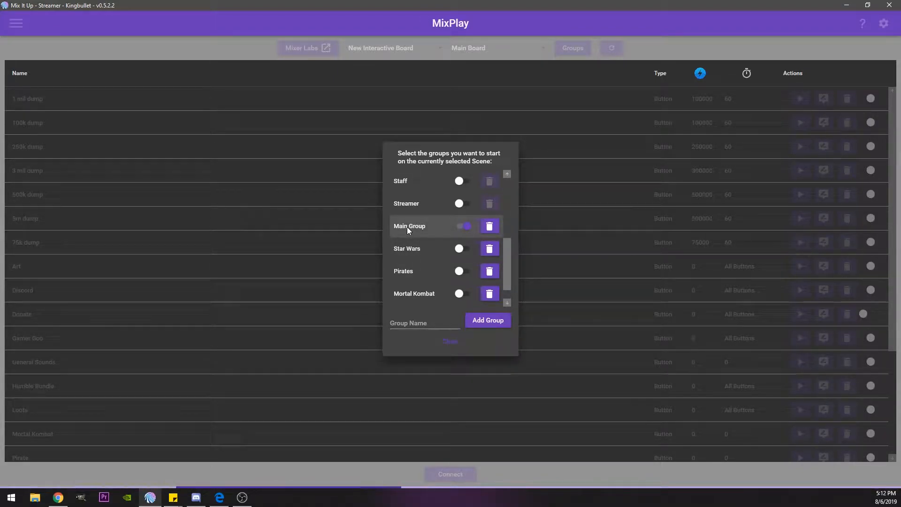
left_click_drag(511, 255, 503, 166)
left_click(462, 342)
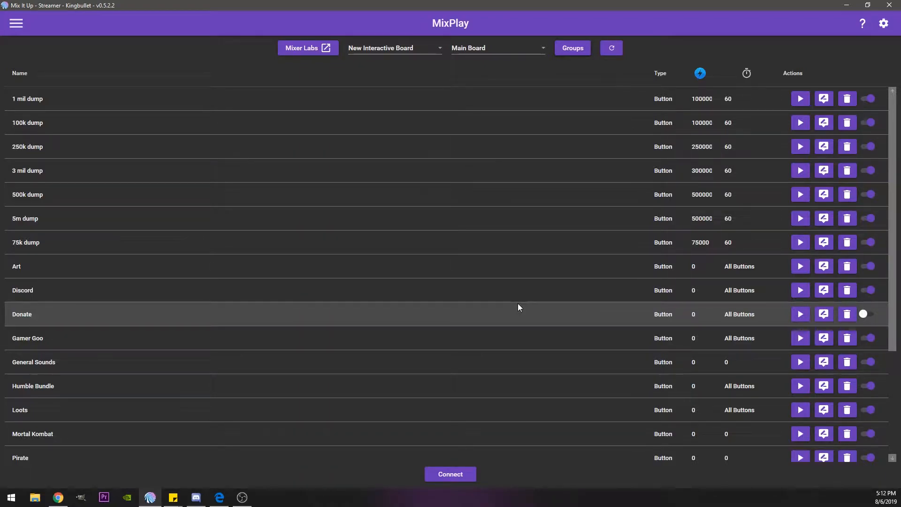
- Examine the Sound, Overlay and Chat actions of the Main Board's 1 mil dump command and close it unchanged
scroll(507, 272, "down", 2)
scroll(534, 284, "up", 2)
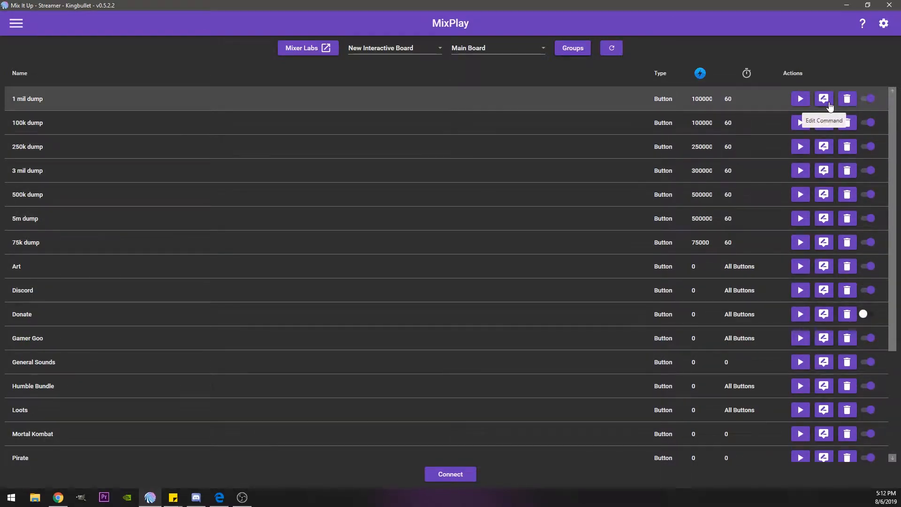
left_click(829, 106)
left_click(370, 181)
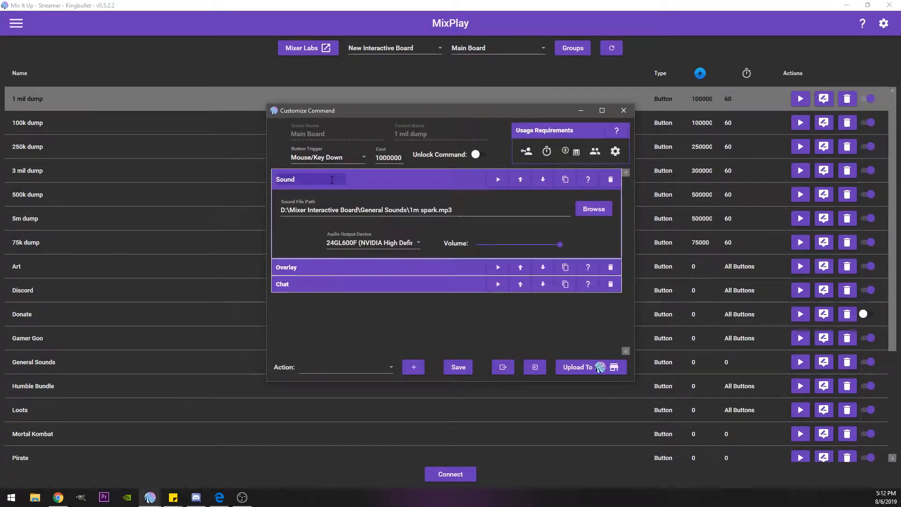
left_click(369, 180)
left_click(347, 194)
left_click(359, 194)
left_click(372, 215)
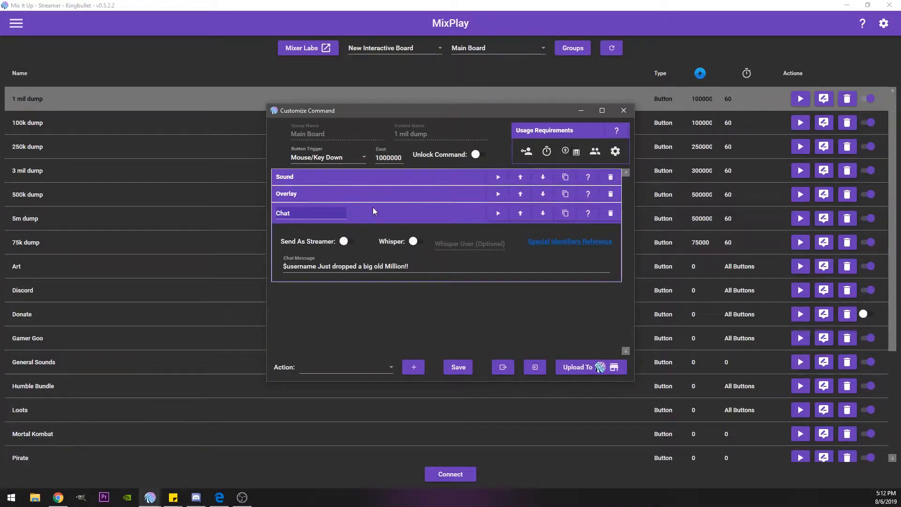
left_click(373, 211)
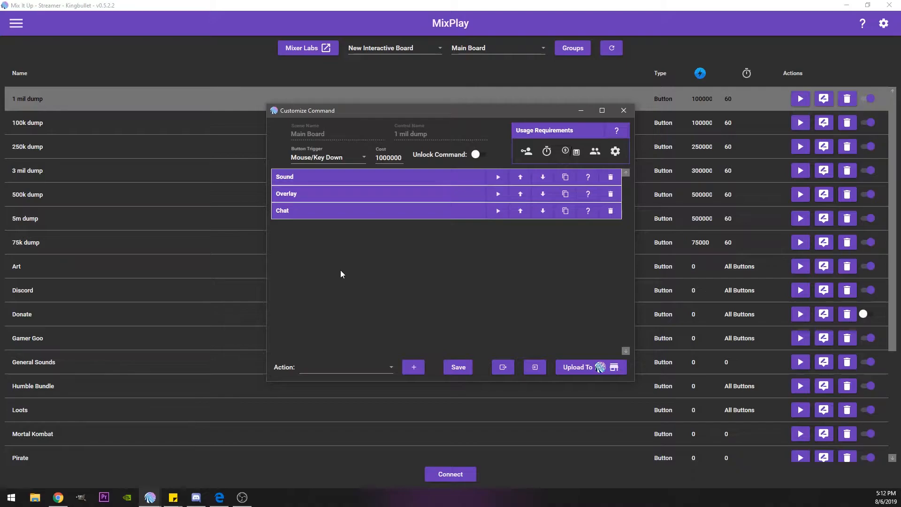
left_click(624, 110)
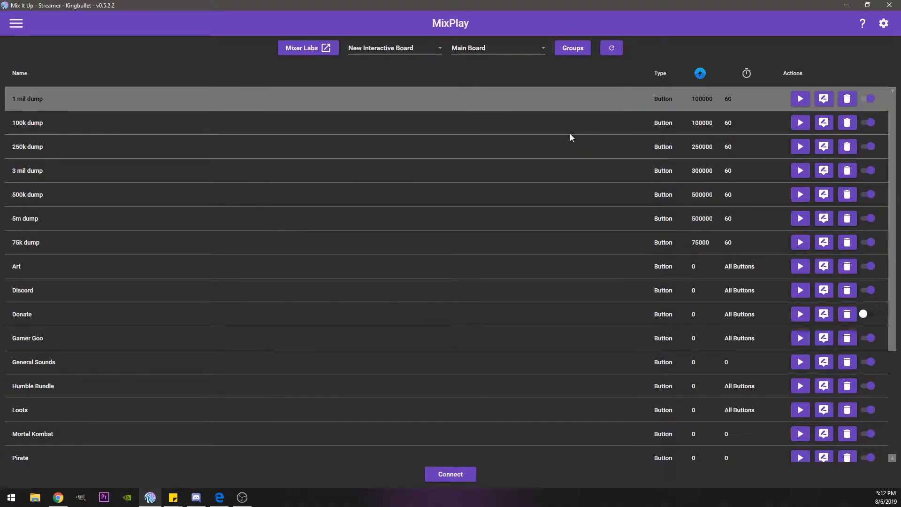
- View the buttons of the Star Wars scene, followed by those of the Pirates scene
left_click(502, 48)
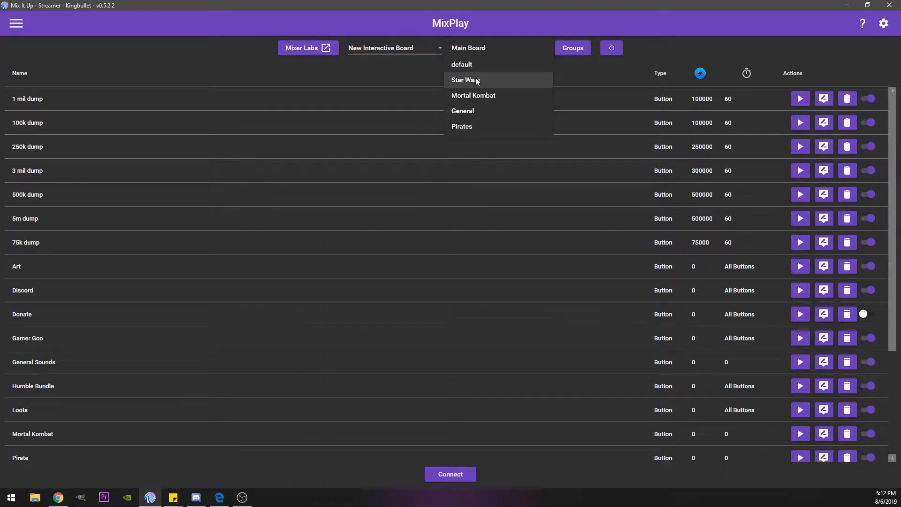
left_click(475, 80)
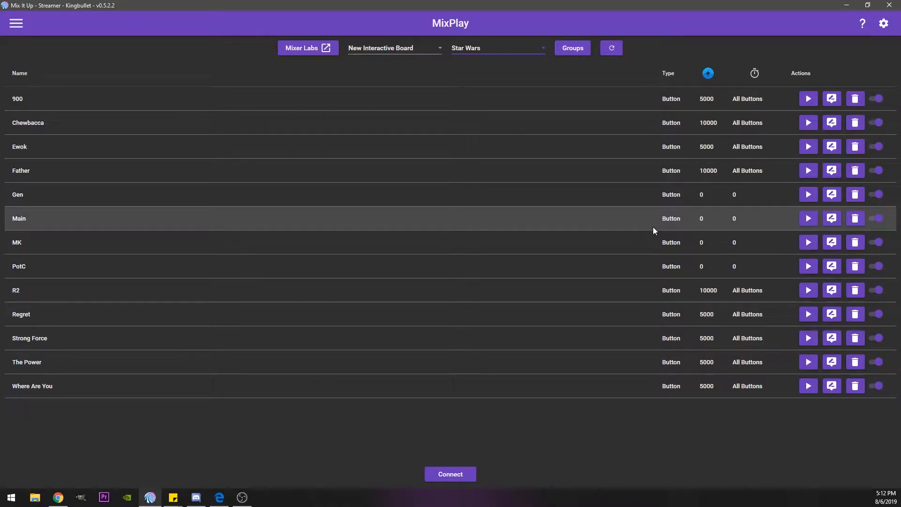
left_click(521, 47)
left_click(472, 127)
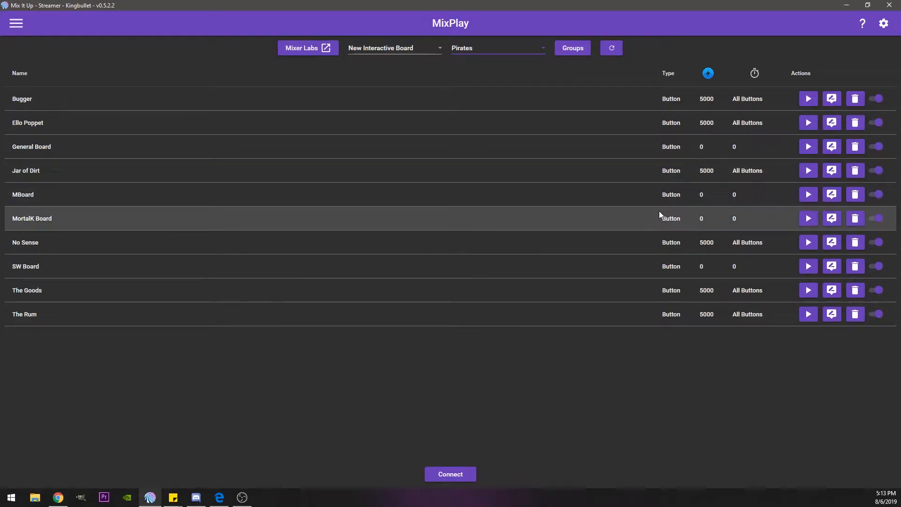
- Review the groups for the Pirates scene and close the group list unchanged
left_click(569, 53)
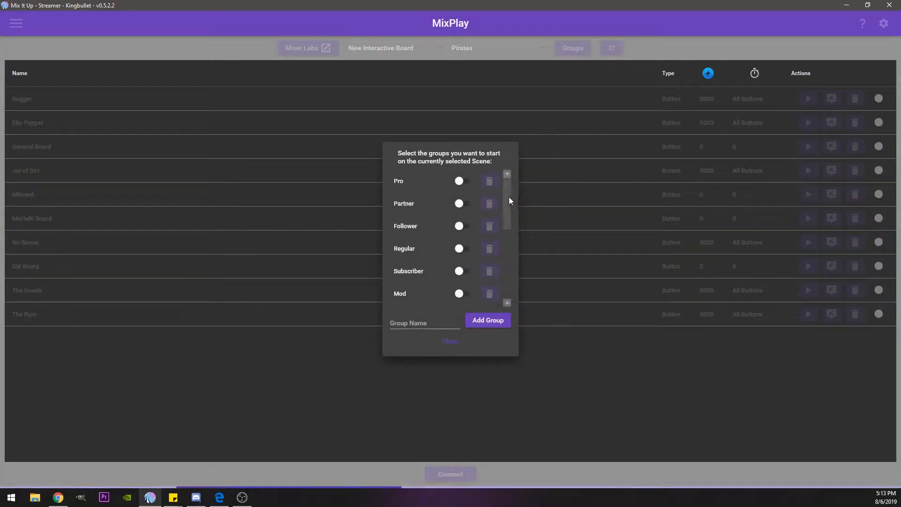
left_click_drag(509, 192, 500, 272)
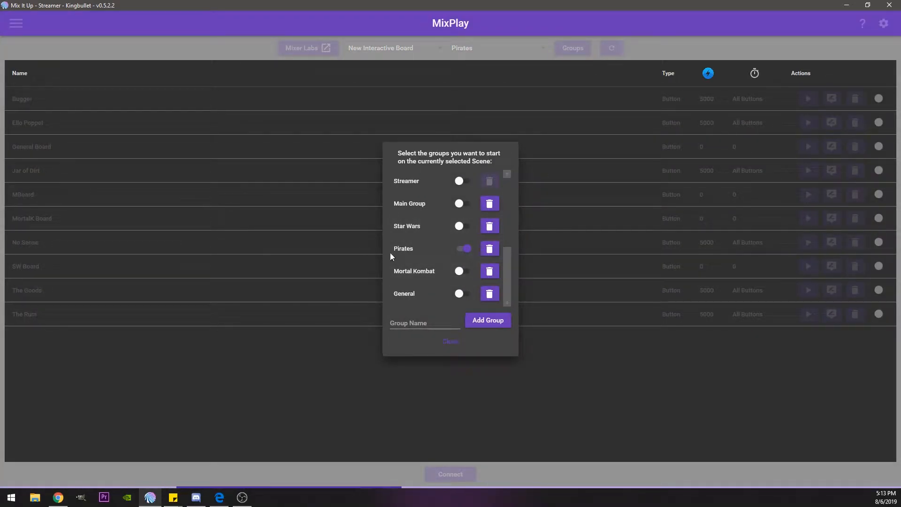
left_click(446, 342)
- Open the board in the Mixer Labs editor, maximize the browser, and view the Main Board, Star Wars and default scene layouts
left_click(302, 51)
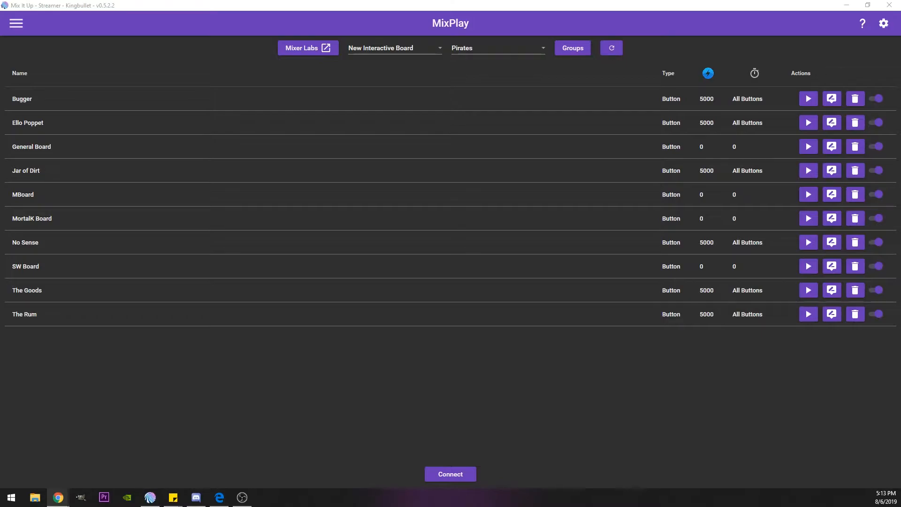
left_click_drag(469, 104, 458, 2)
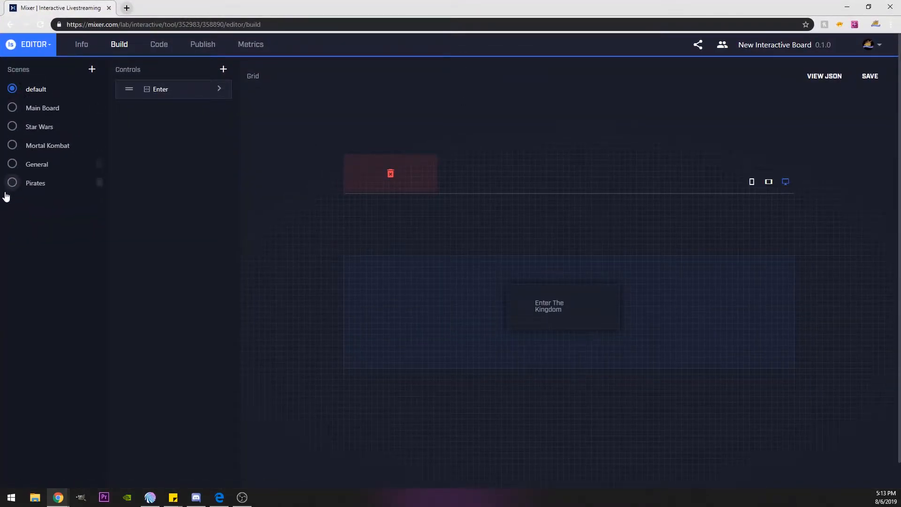
left_click(12, 108)
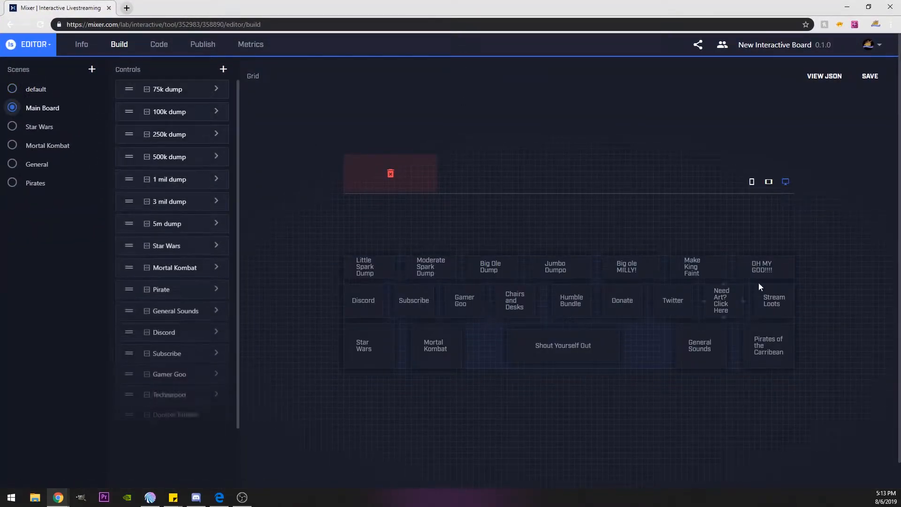
left_click(9, 128)
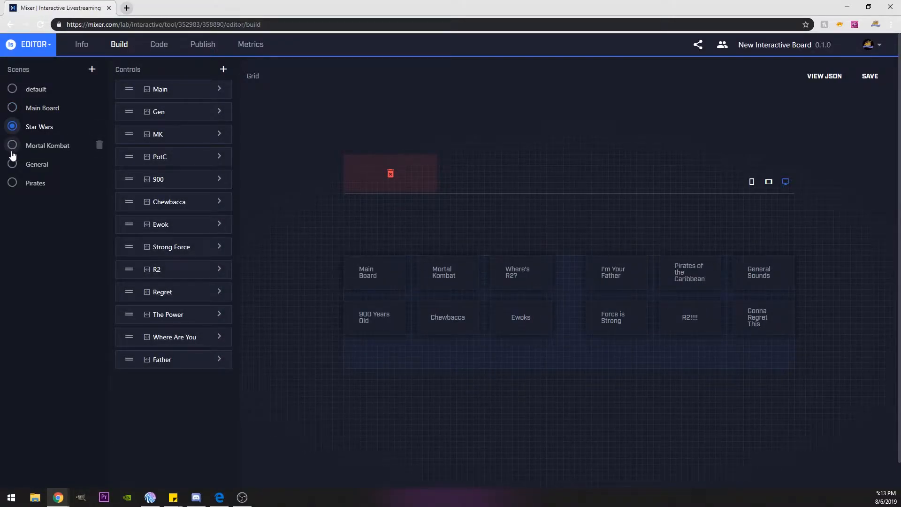
left_click(12, 89)
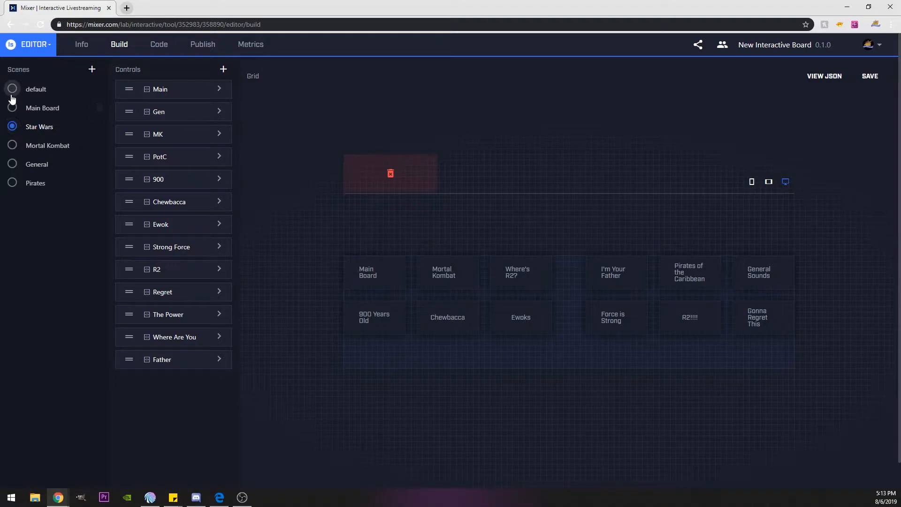
left_click(566, 319)
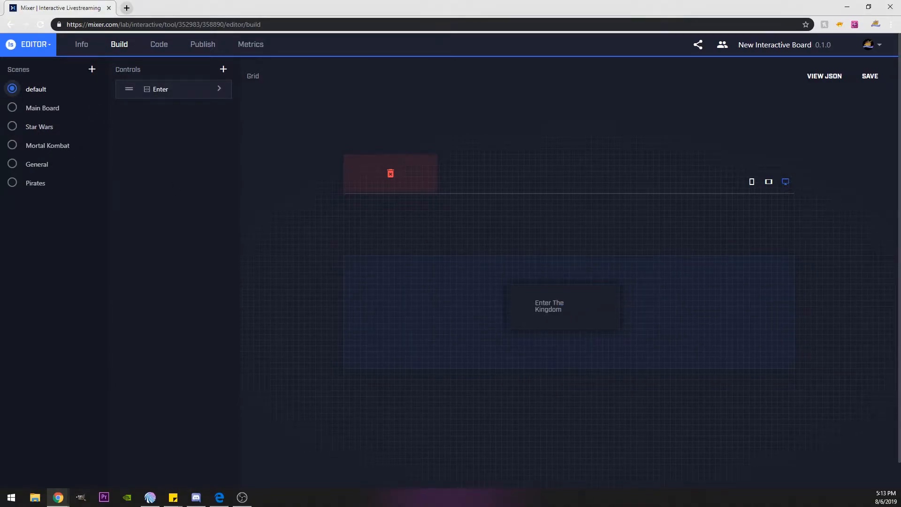
- Compare the Main Board and default layouts, and look through the Star Wars, Mortal Kombat, General and Pirates scenes in order
left_click(11, 112)
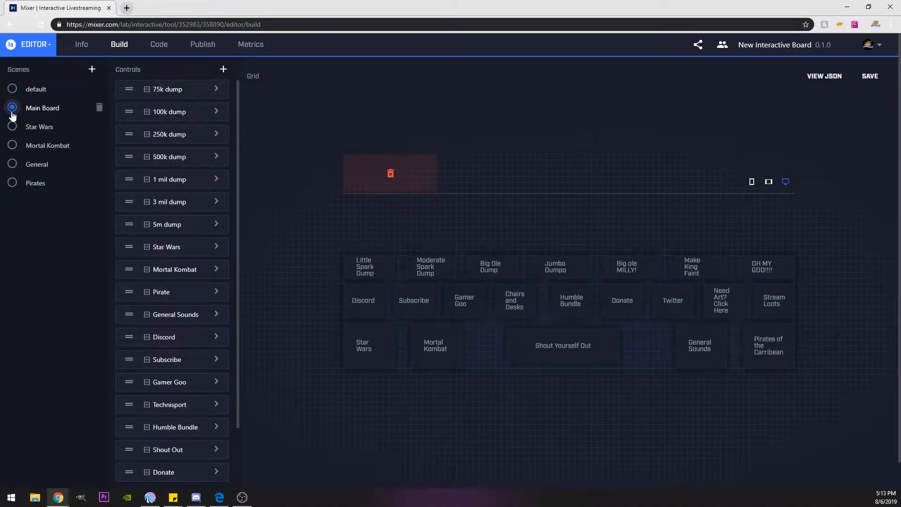
left_click(12, 91)
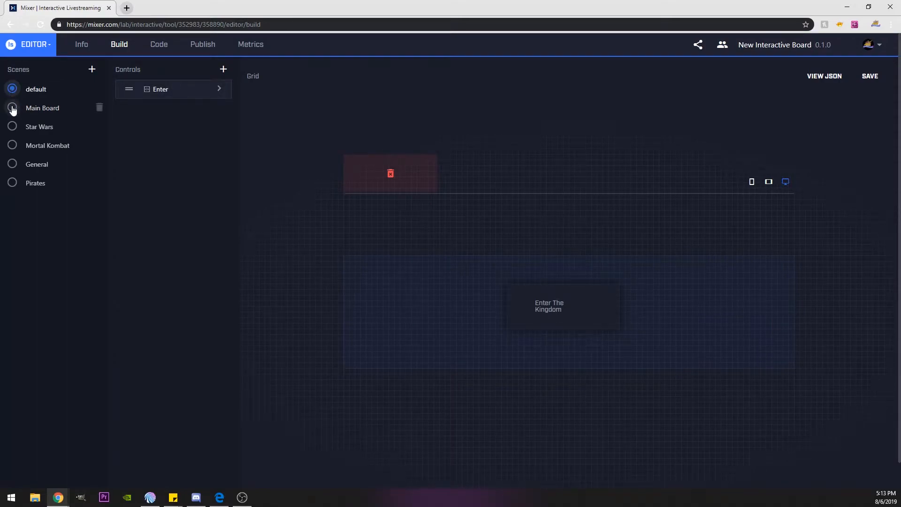
left_click(12, 108)
left_click(12, 126)
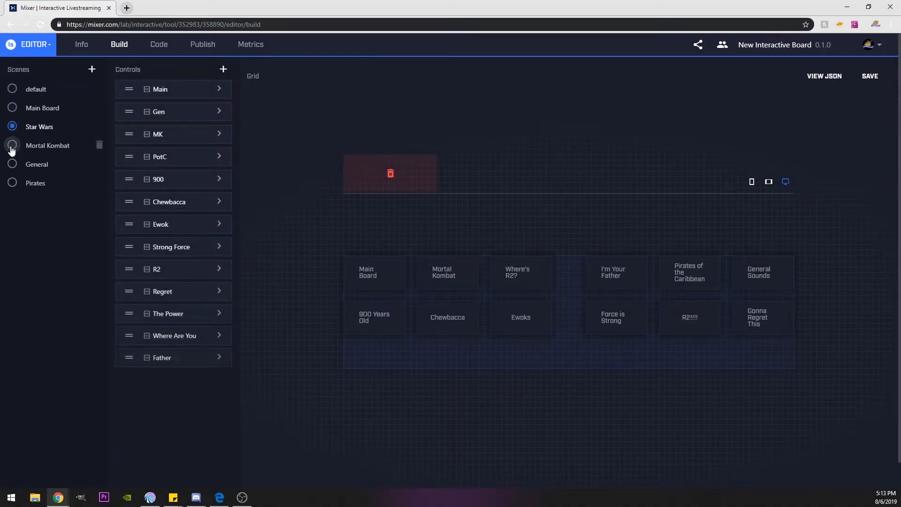
left_click(12, 146)
left_click(13, 165)
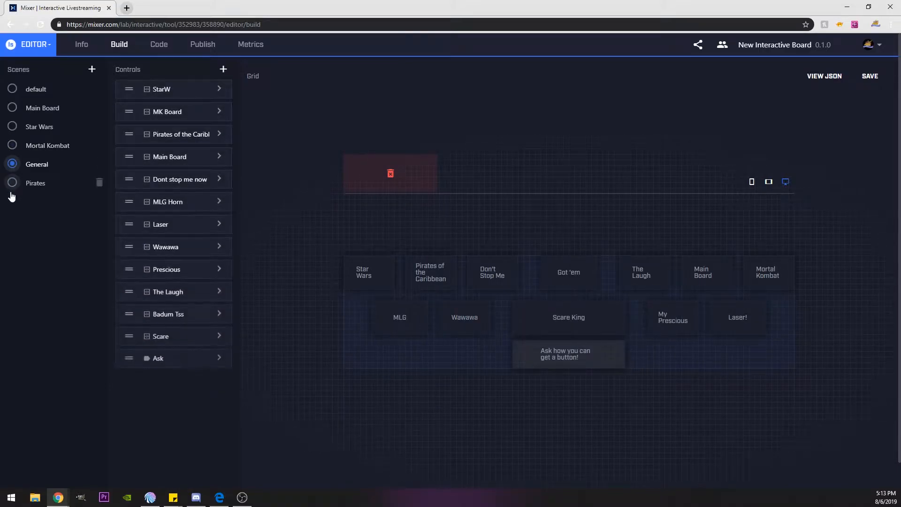
left_click(13, 183)
- Switch back to Mix It Up, recheck the group list of the Pirates scene from end to end, and close it unchanged
key("alt+Tab")
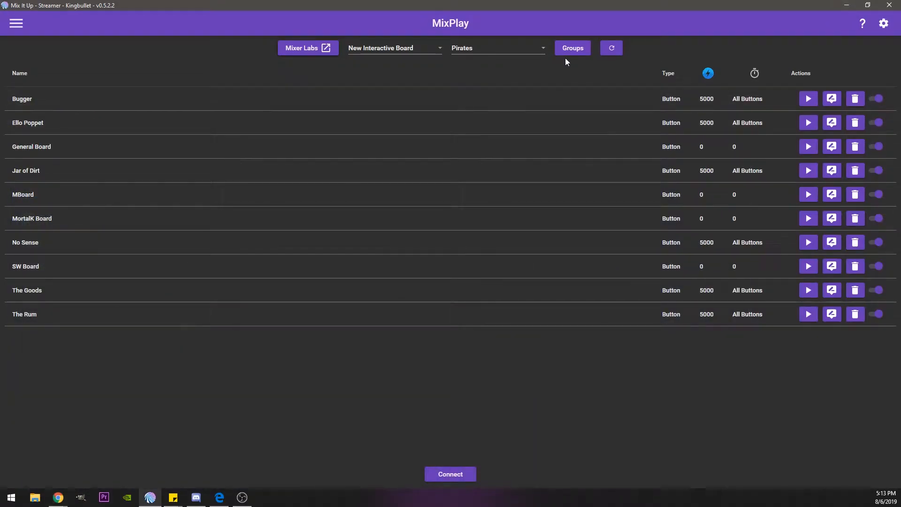
left_click(568, 51)
scroll(507, 244, "down", 3)
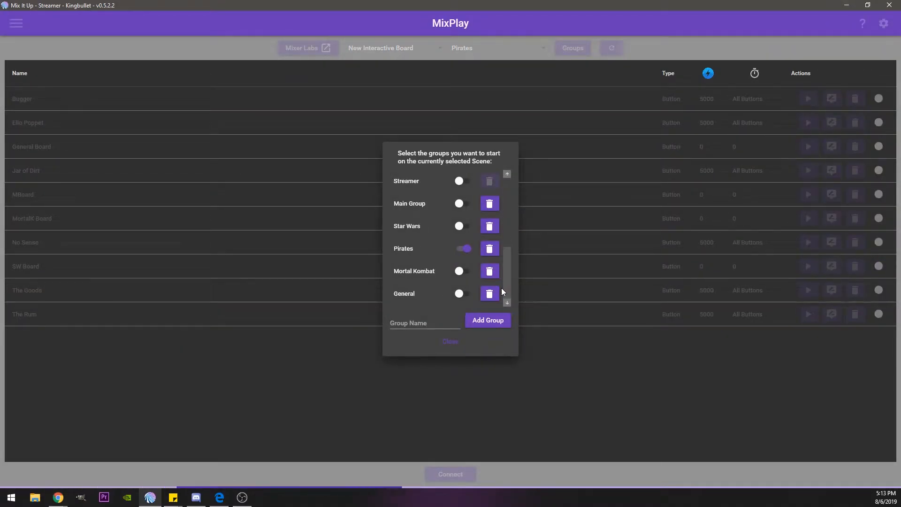
left_click_drag(507, 283, 514, 159)
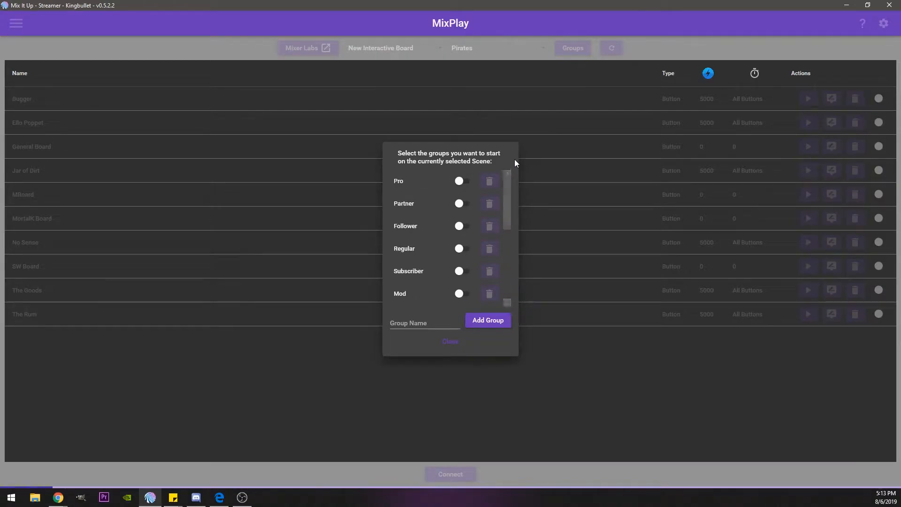
left_click(448, 342)
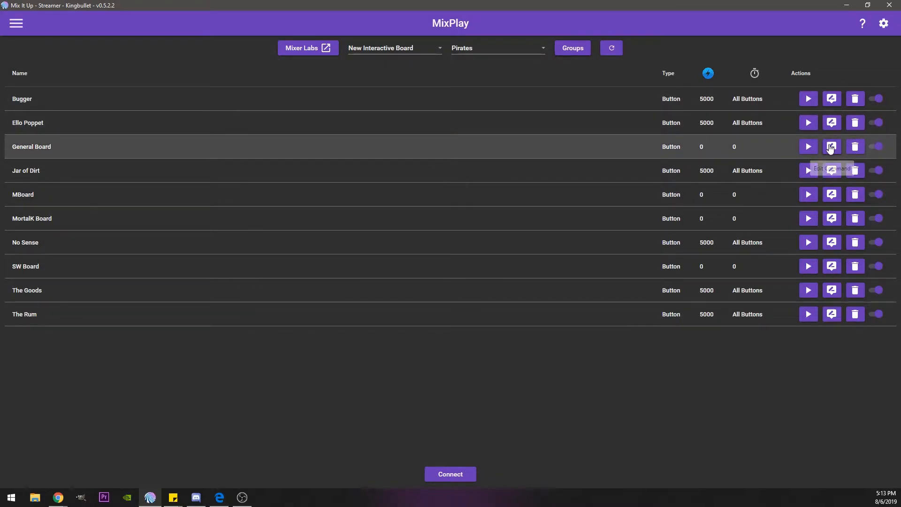
- Examine the MixPlay action of the Pirates scene's General Board command and close the command unchanged
left_click(830, 148)
left_click(339, 181)
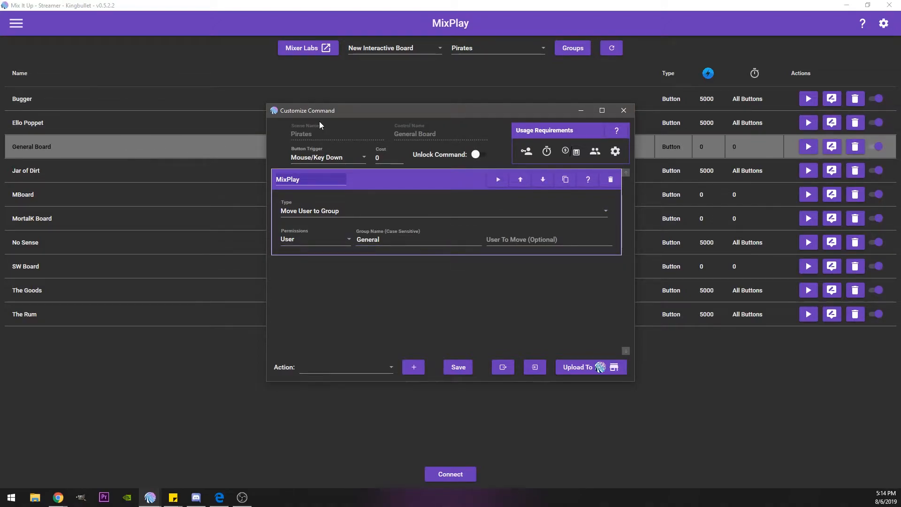
left_click(624, 111)
- Switch to the General scene, examine the MixPlay action of its Main Board command, and close the command unchanged
left_click(502, 48)
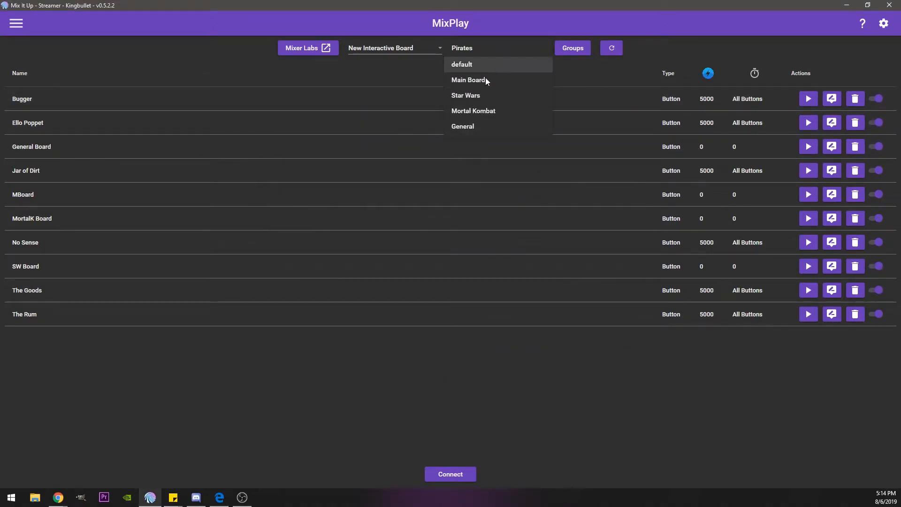
left_click(471, 127)
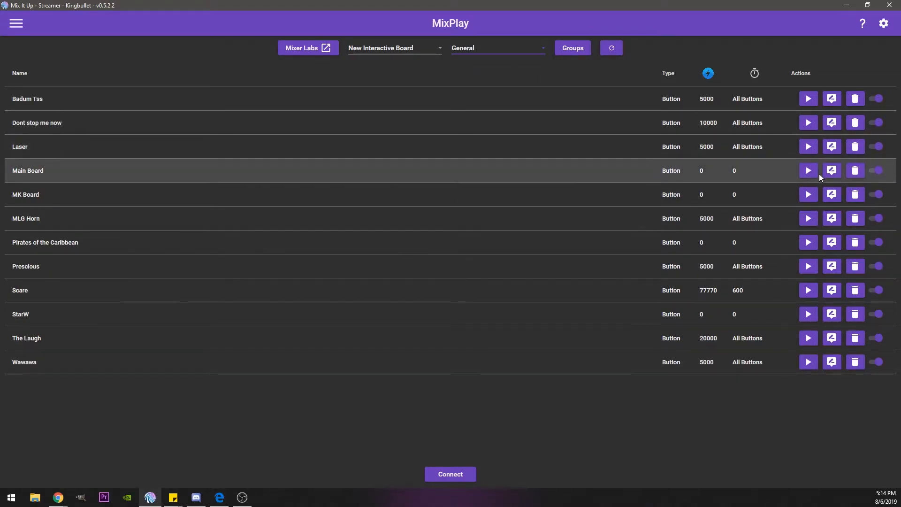
left_click(831, 172)
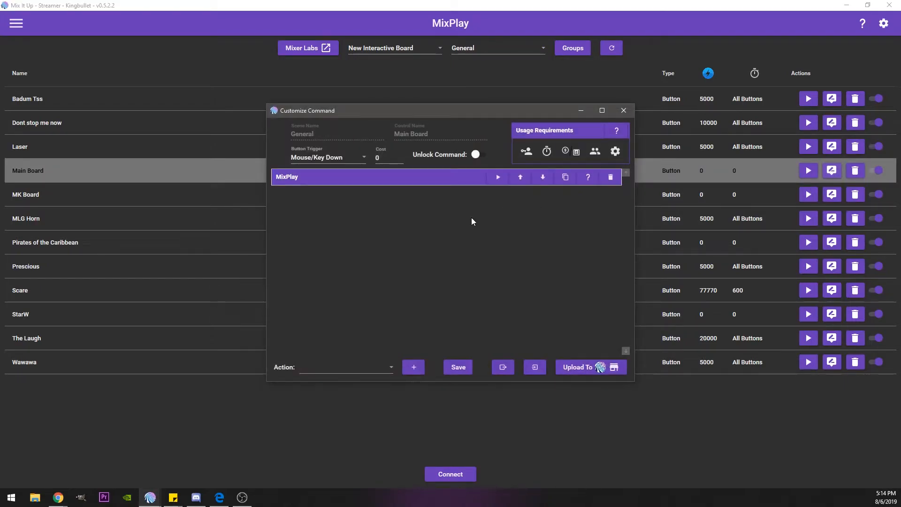
left_click(383, 180)
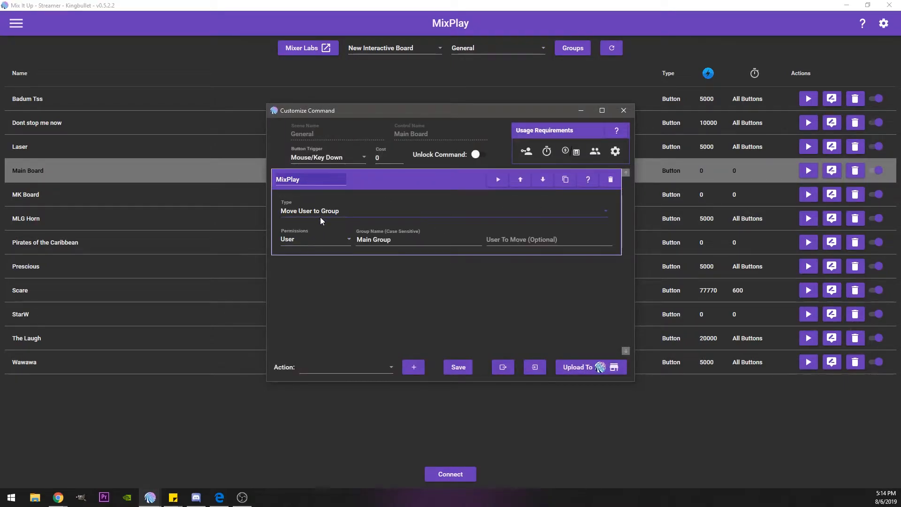
left_click(623, 110)
- Switch to the Main Board scene, look through its command list, and enable the Donate command
left_click(505, 50)
left_click(474, 78)
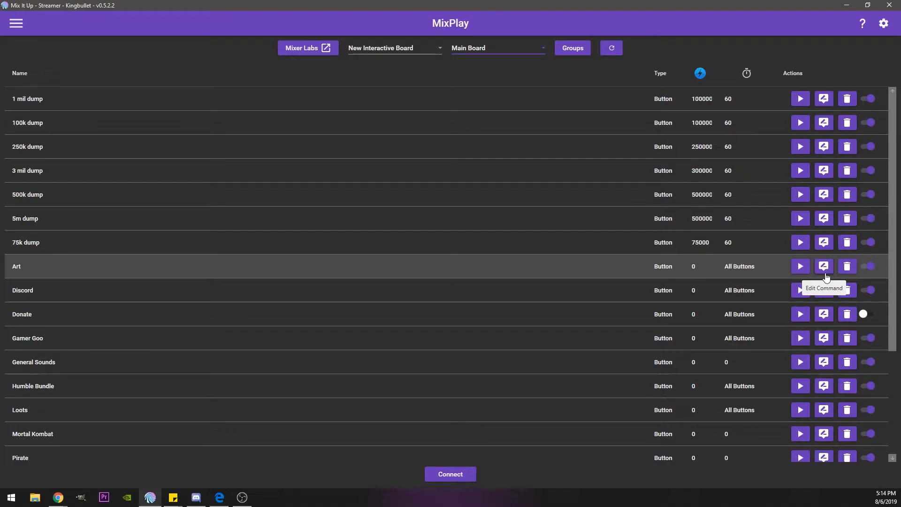
scroll(692, 321, "down", 3)
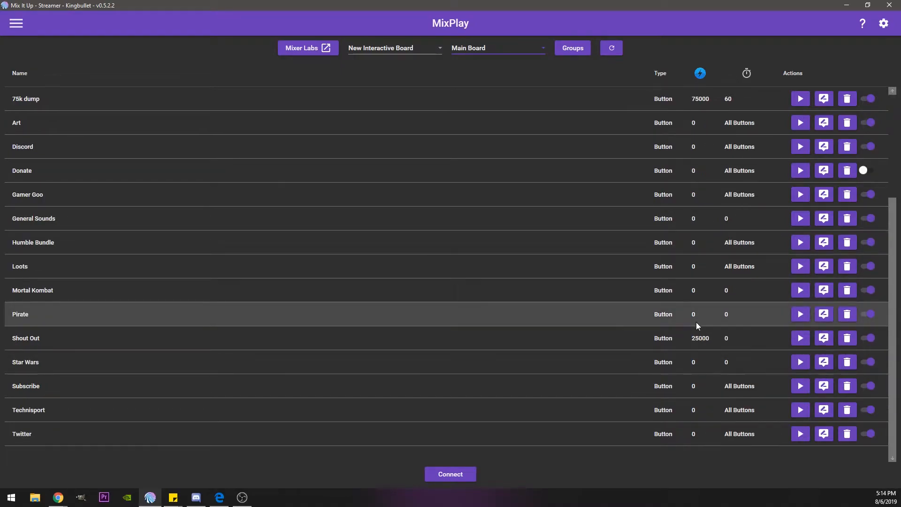
scroll(724, 334, "up", 3)
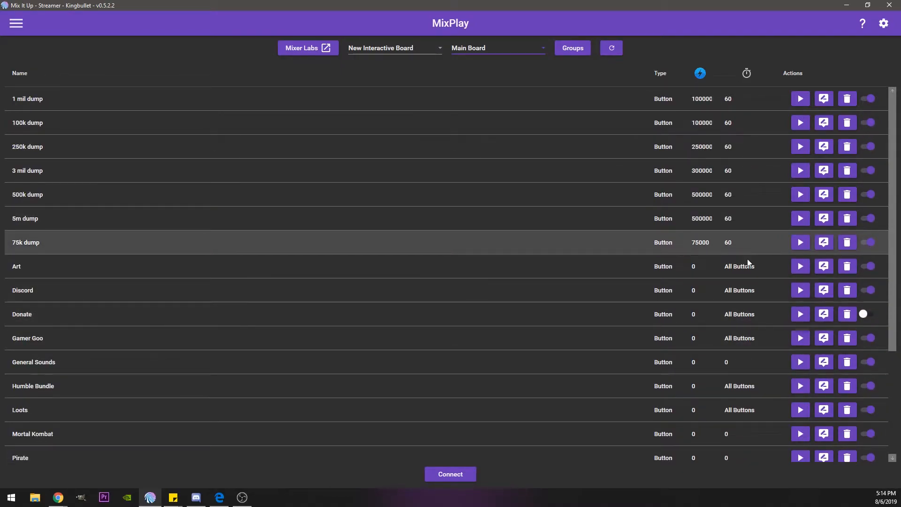
left_click(866, 314)
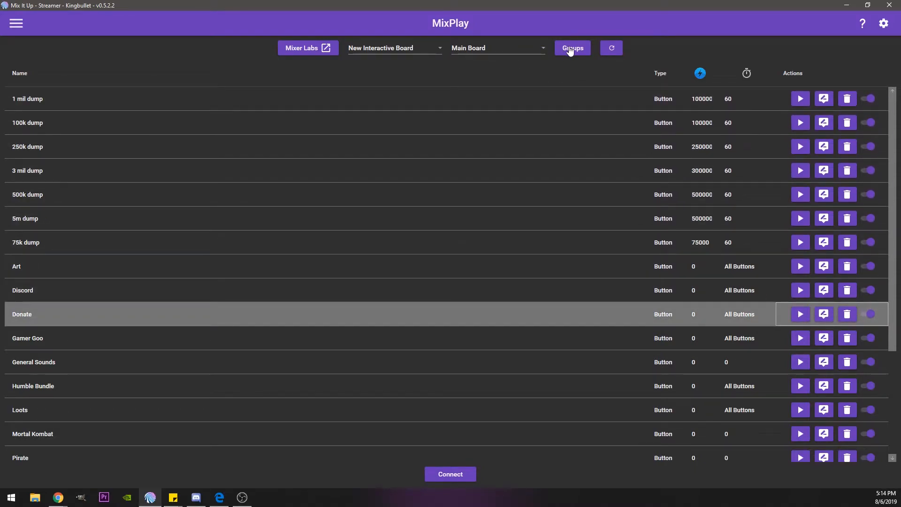
scroll(573, 170, "down", 3)
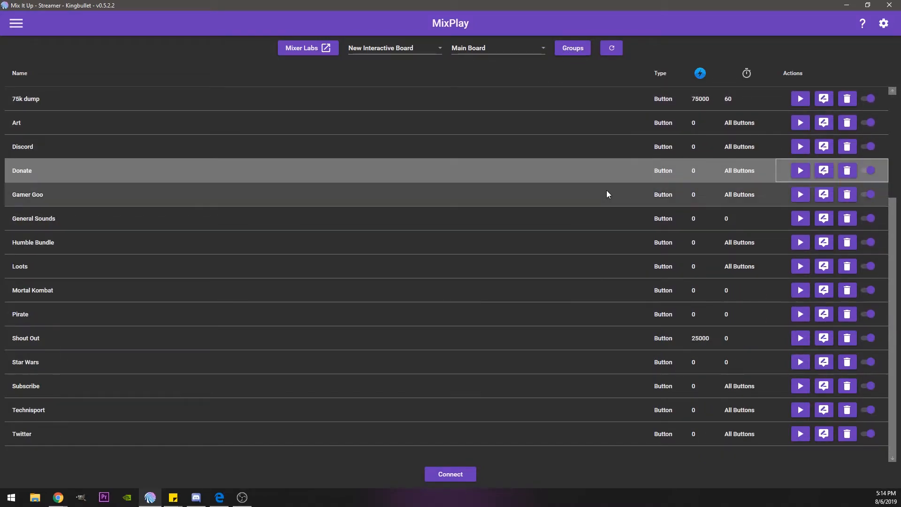
scroll(536, 317, "up", 3)
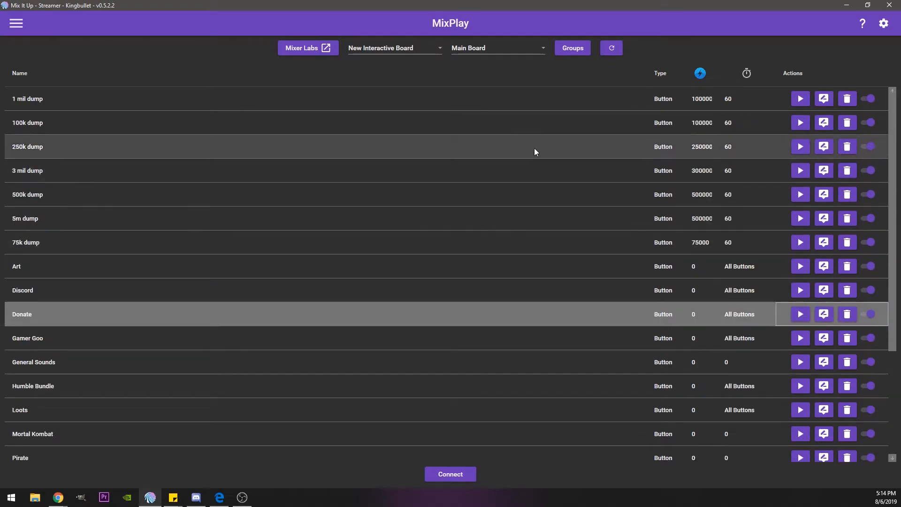
- View the Star Wars scene, switch to Pirates, and examine the MixPlay action of its MortalK Board command, saving the command unchanged
left_click(487, 47)
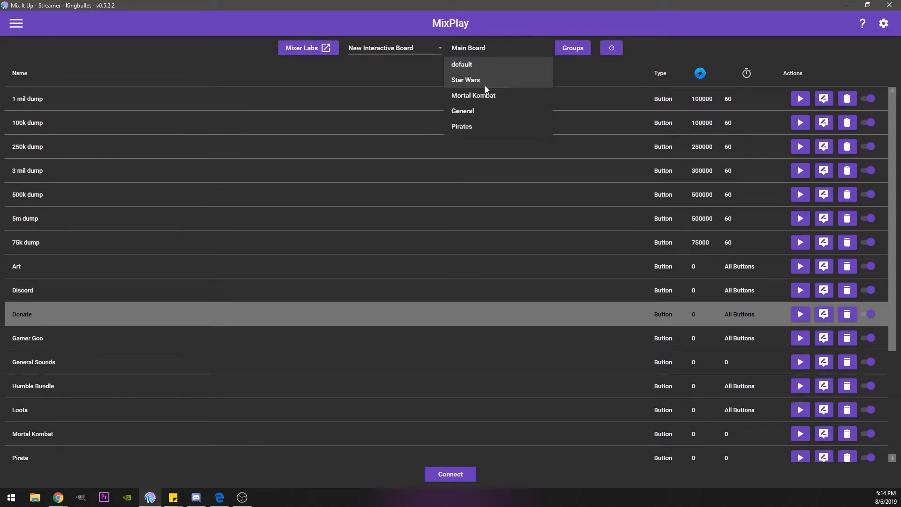
left_click(466, 81)
left_click(491, 50)
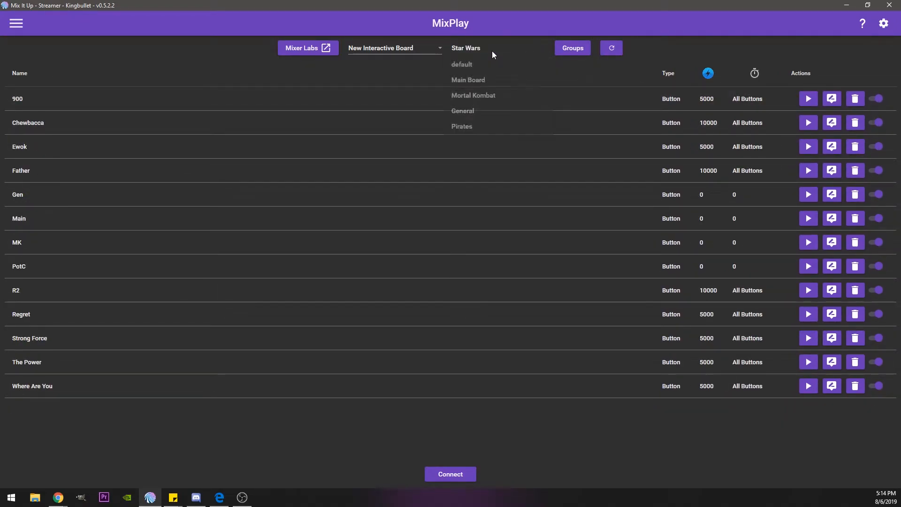
left_click(469, 129)
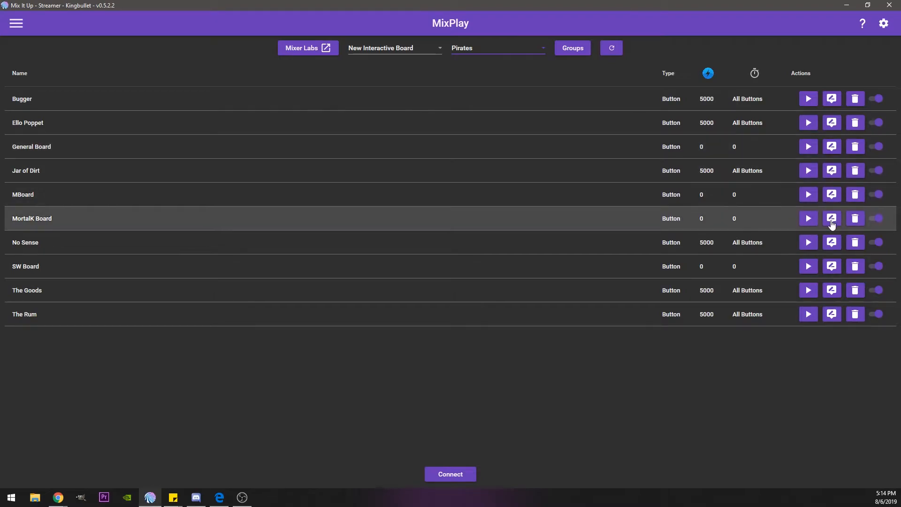
left_click(831, 218)
left_click(377, 181)
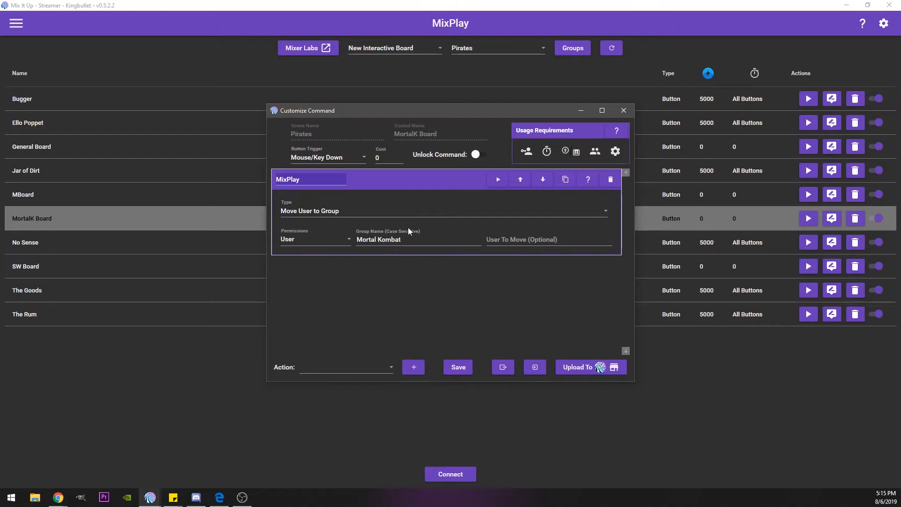
left_click(458, 367)
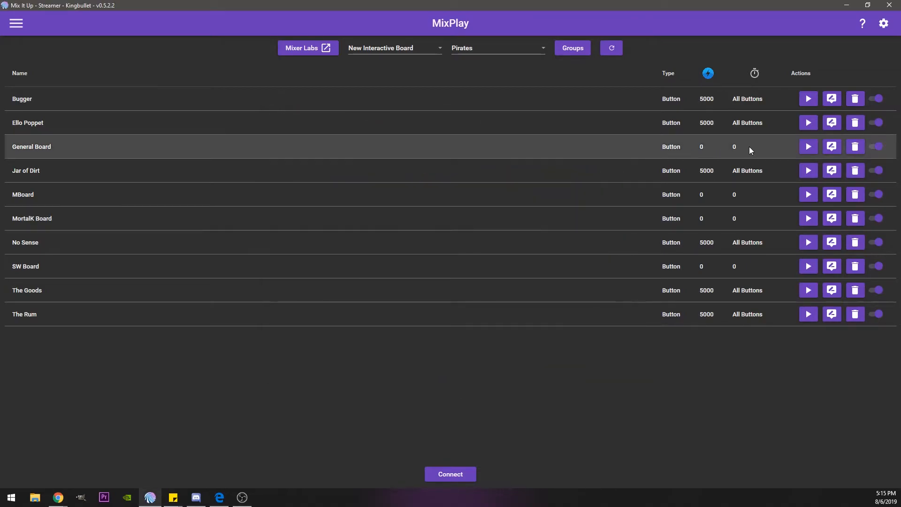
- Examine the sound settings of the Pirates scene's Ello Poppet and the Mortal Kombat scene's Fatality commands, closing both unchanged
left_click(831, 123)
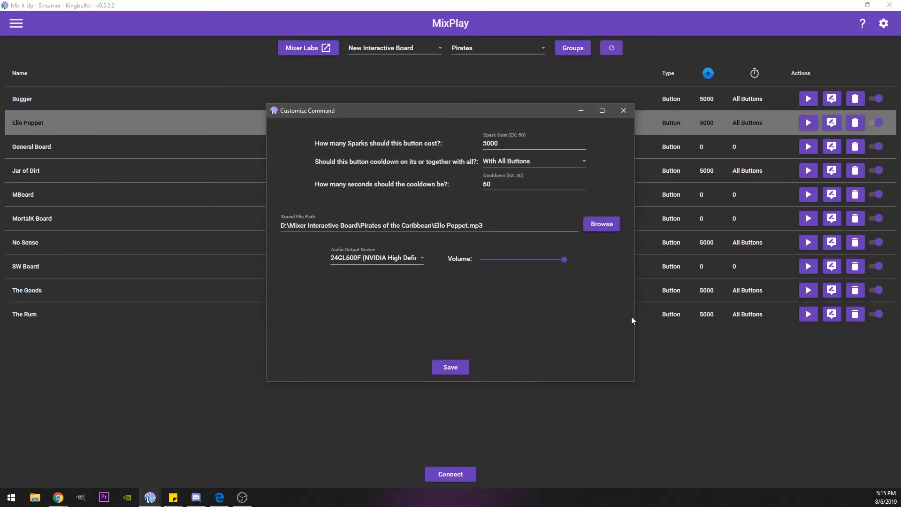
left_click(628, 112)
left_click(540, 49)
left_click(475, 111)
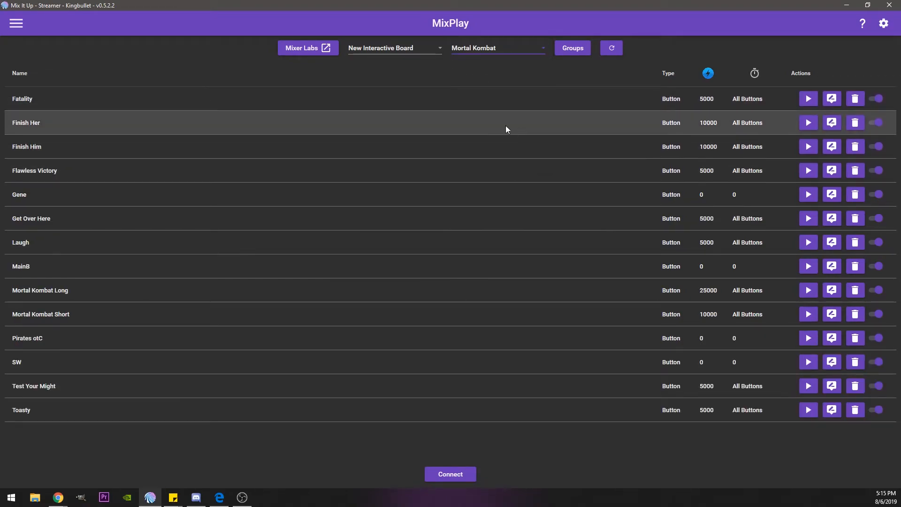
left_click(830, 101)
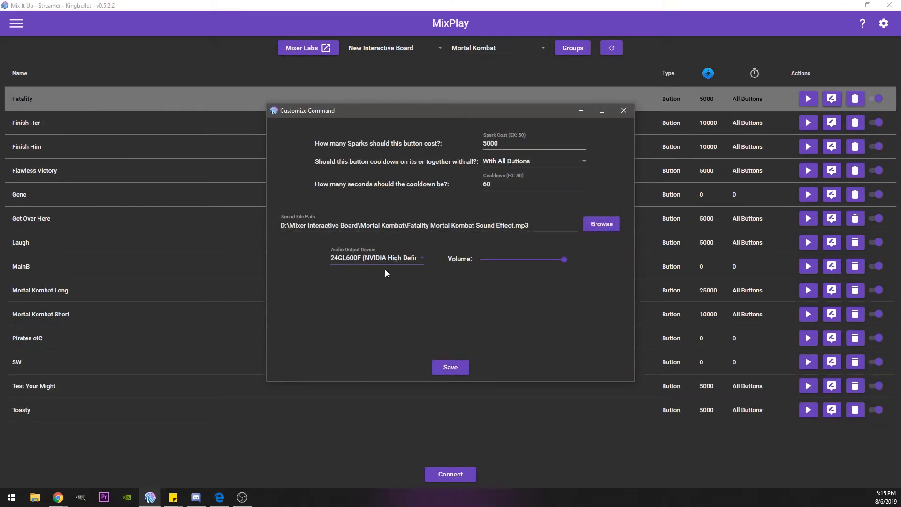
left_click(625, 112)
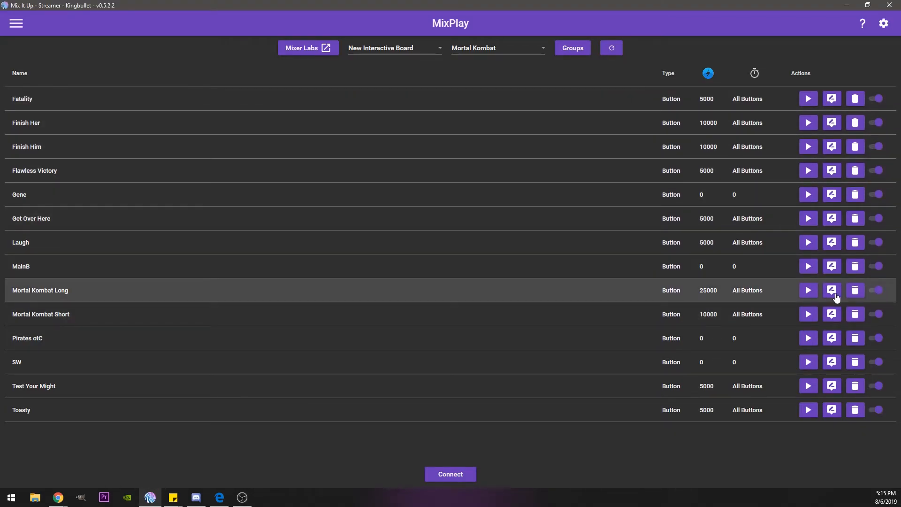
- Compare the command editors of Mortal Kombat Long and Get Over Here, closing each unchanged
left_click(831, 291)
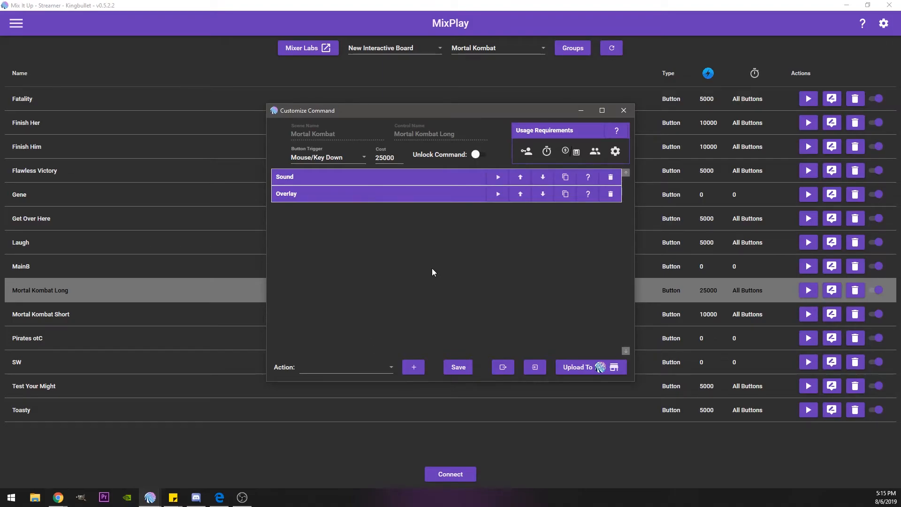
left_click(624, 110)
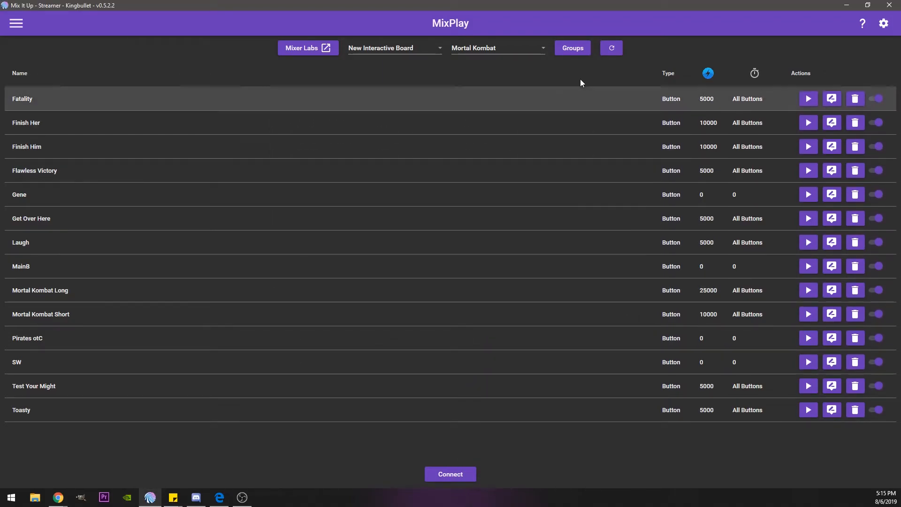
left_click(834, 222)
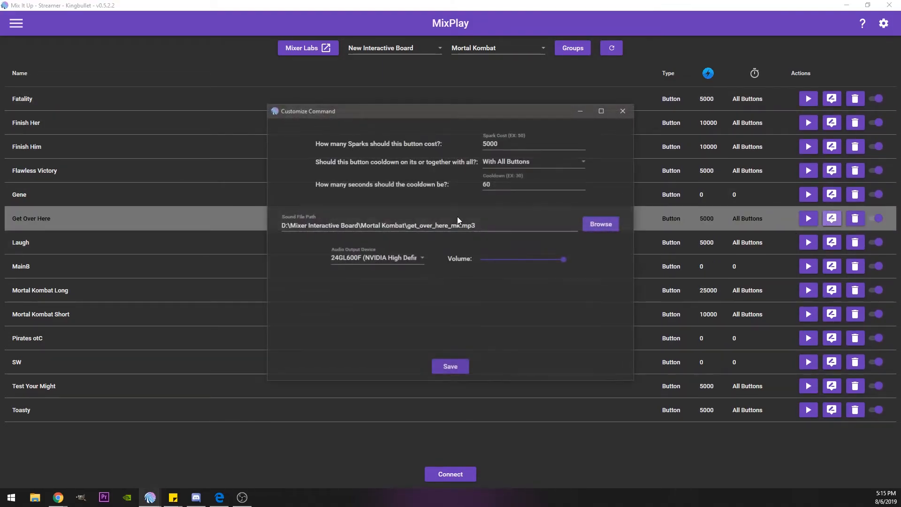
left_click(624, 111)
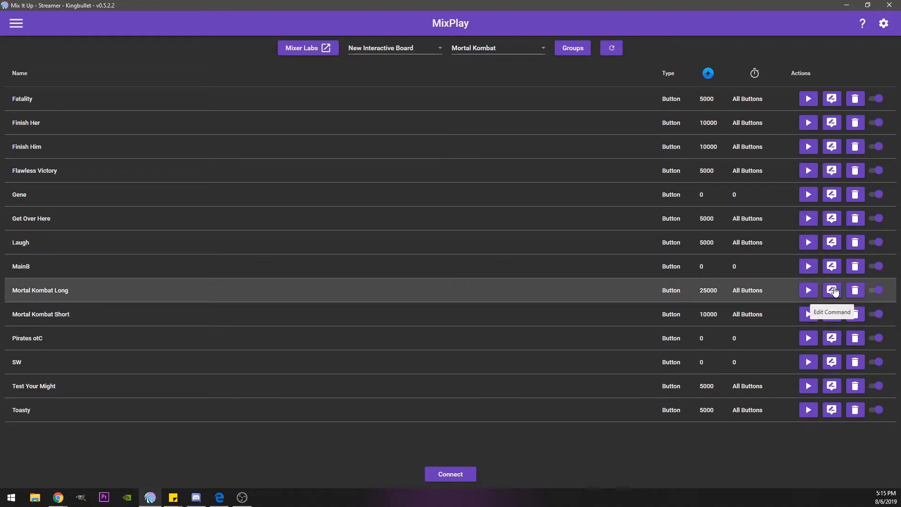
- Examine the Sound and Overlay actions of the Mortal Kombat Long command, close it unchanged, and switch to the default scene
left_click(832, 290)
left_click(337, 180)
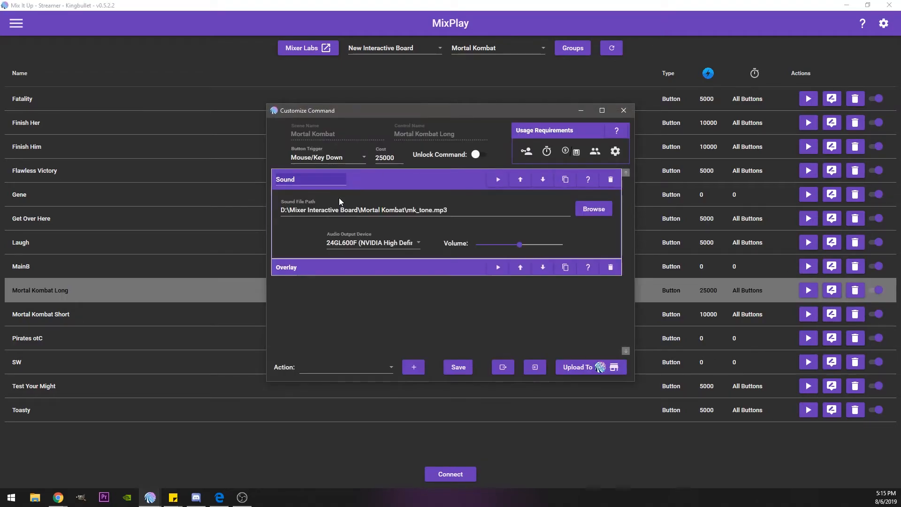
left_click(342, 267)
scroll(625, 272, "down", 4)
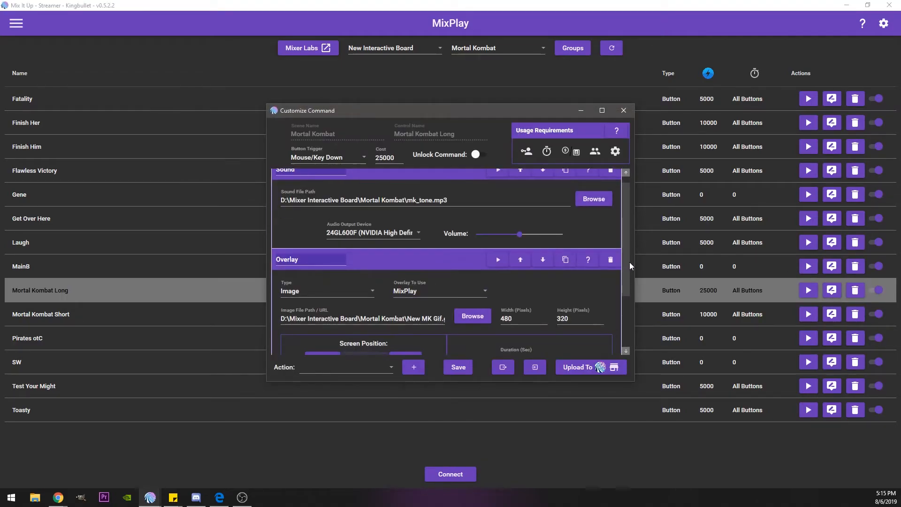
left_click_drag(625, 290, 626, 243)
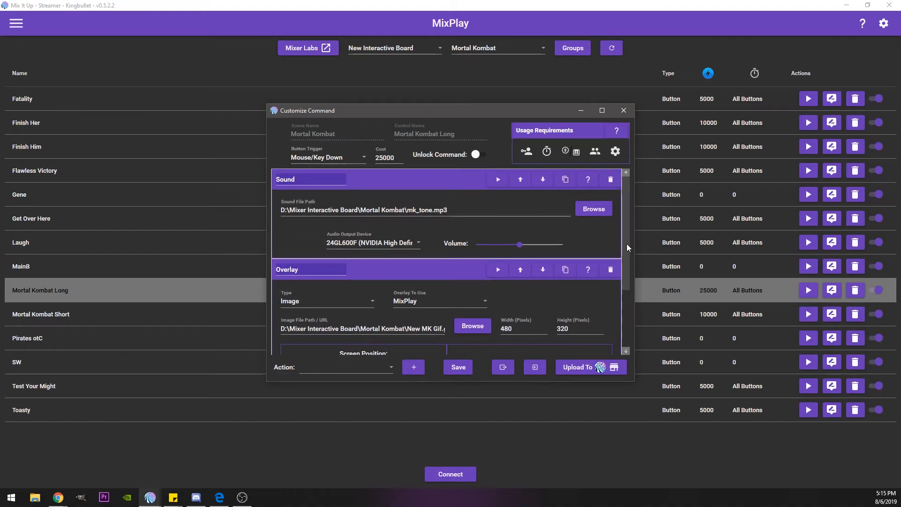
left_click(617, 109)
left_click(488, 51)
left_click(483, 66)
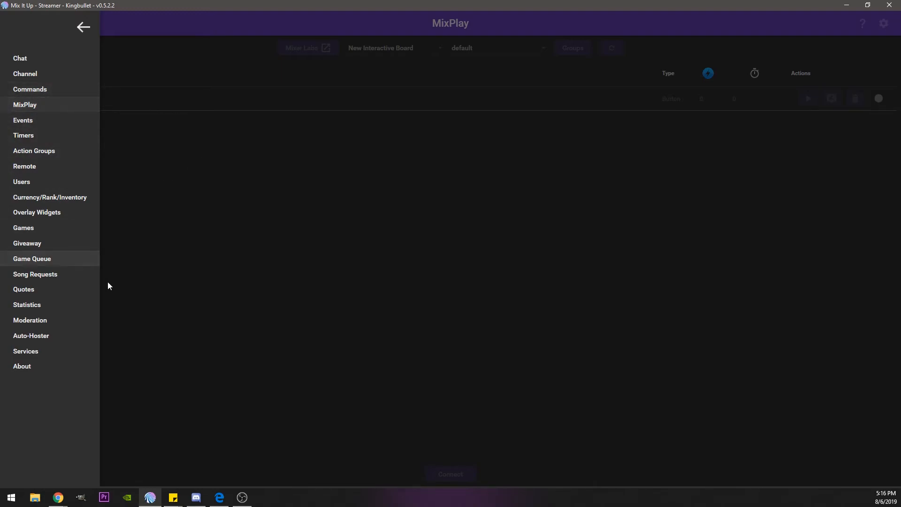
- View the Song Requests, Games and Auto-Hoster pages in turn
left_click(47, 274)
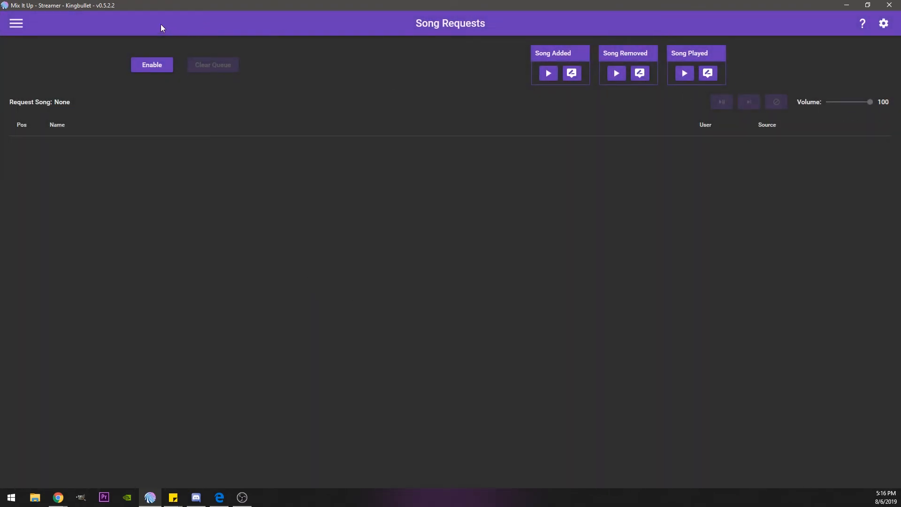
left_click(17, 24)
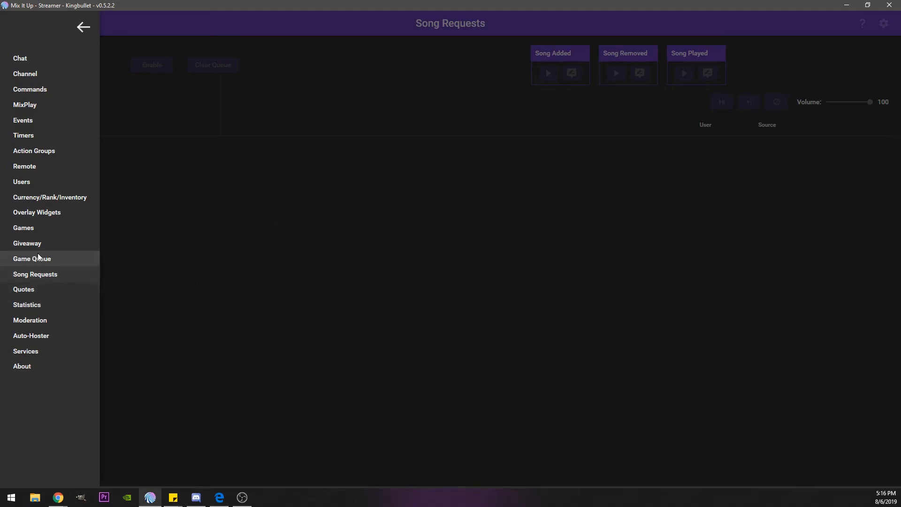
left_click(36, 230)
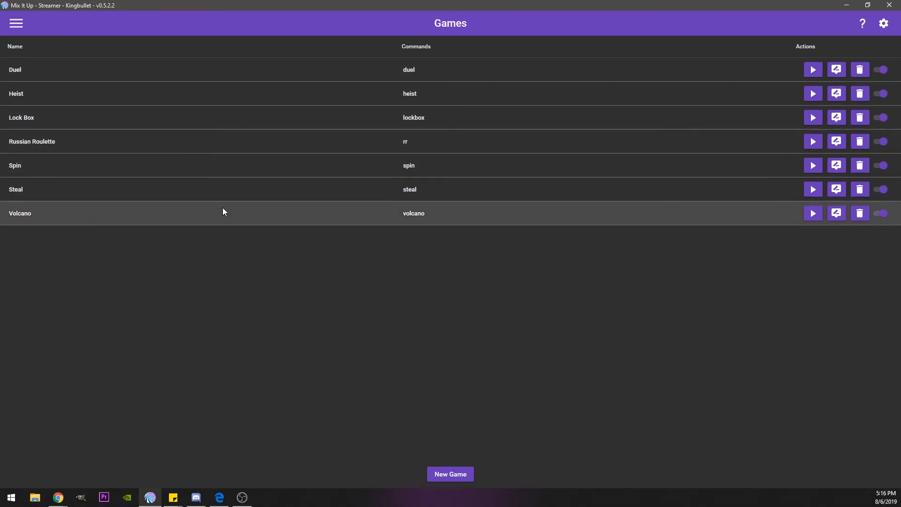
left_click(25, 25)
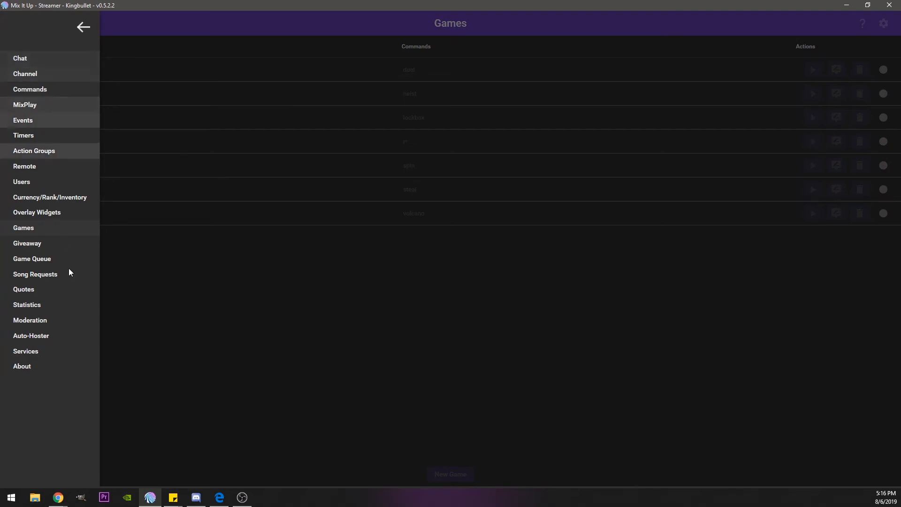
left_click(66, 336)
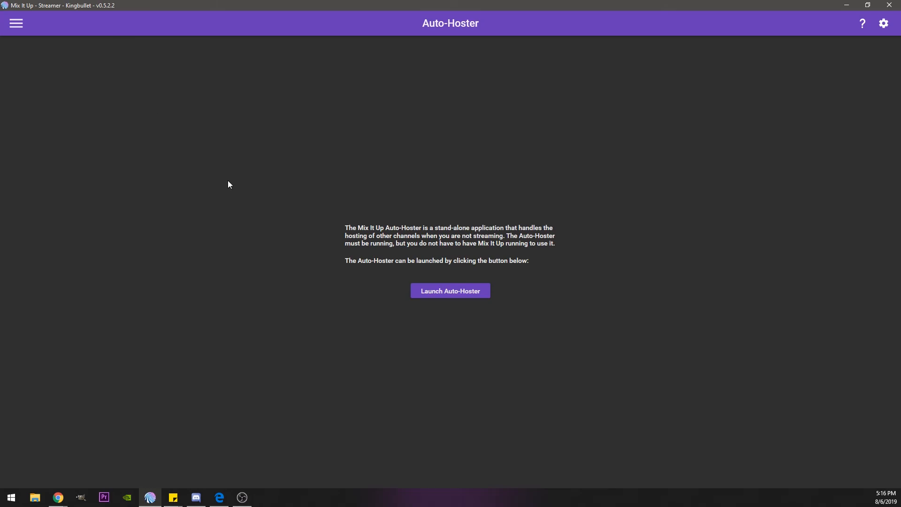
- View the Chat and Channel pages and go on to the Commands page
left_click(22, 28)
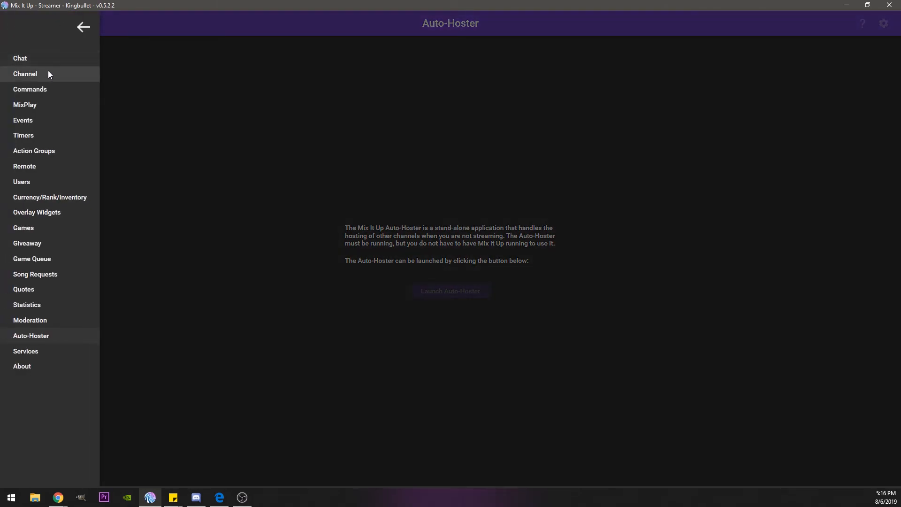
left_click(40, 63)
left_click(15, 25)
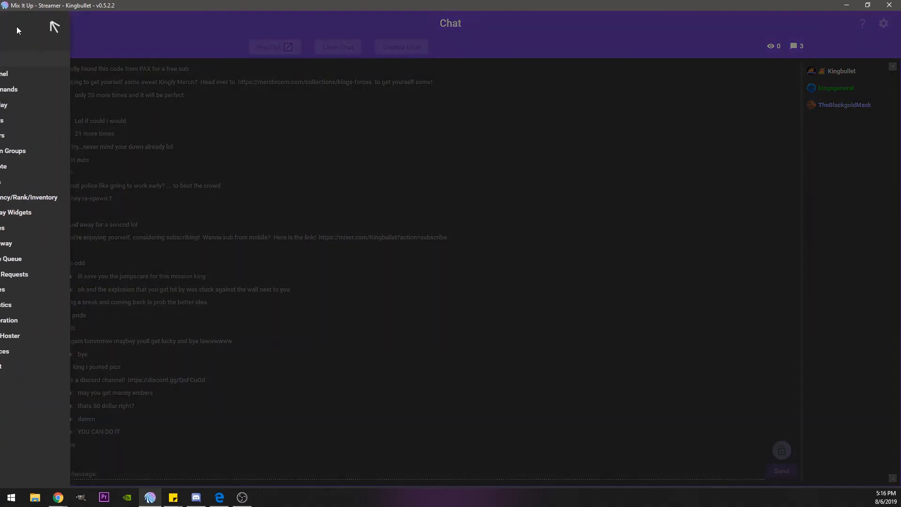
left_click(37, 72)
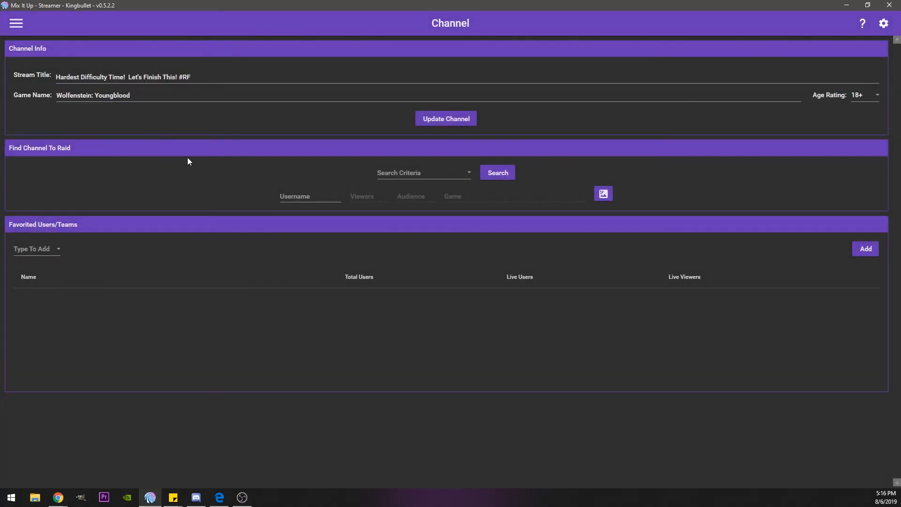
left_click(21, 22)
left_click(55, 86)
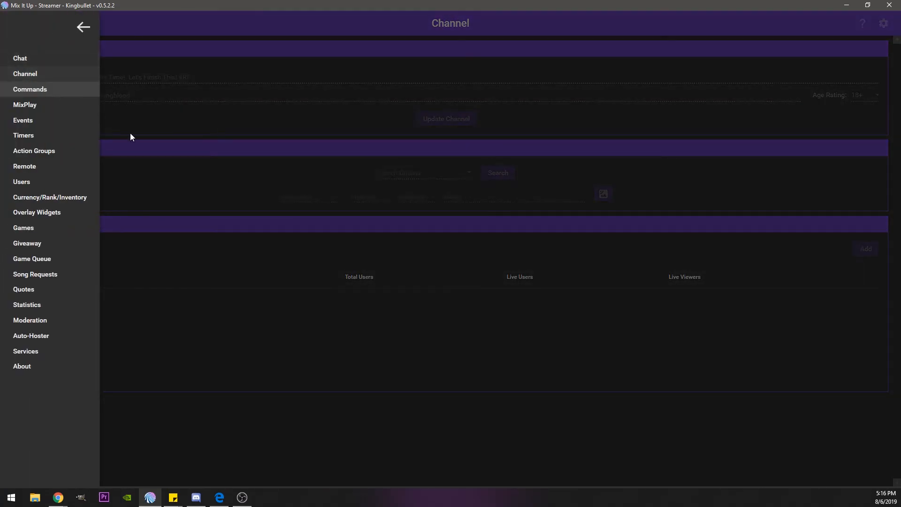